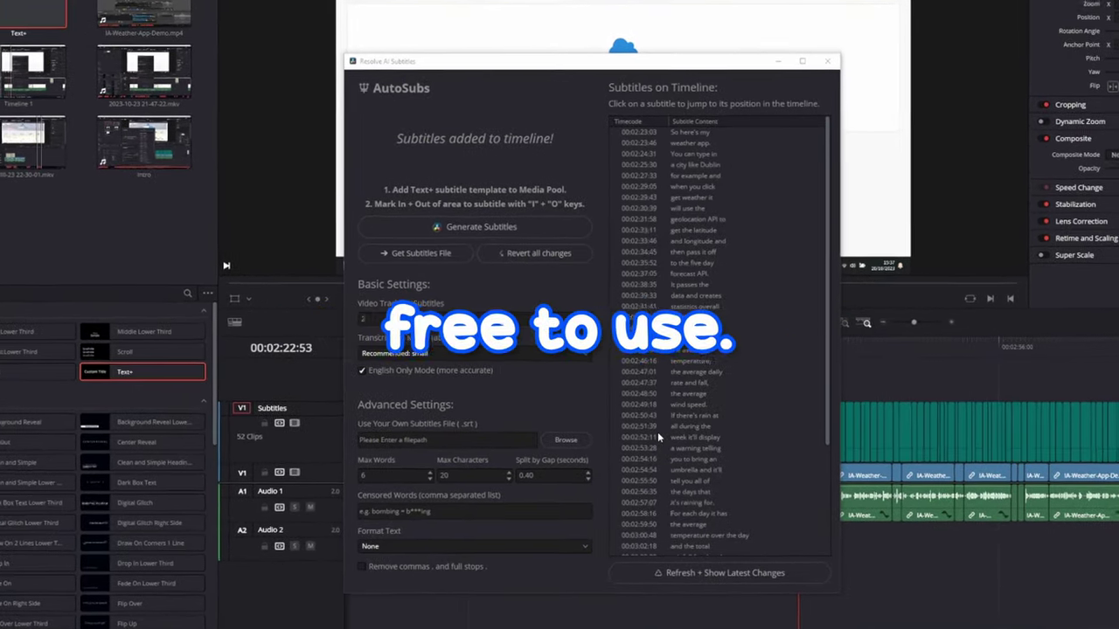
Move the AutoSubs window aside and play back the subtitled weather app demo
drag(749, 33, 129, 106)
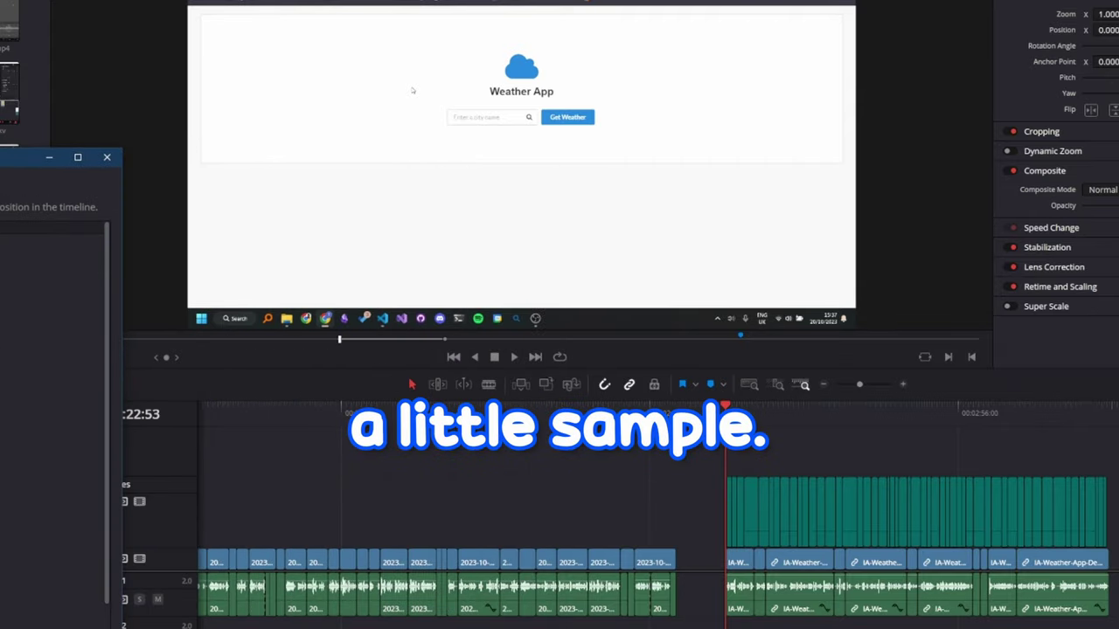
key(space)
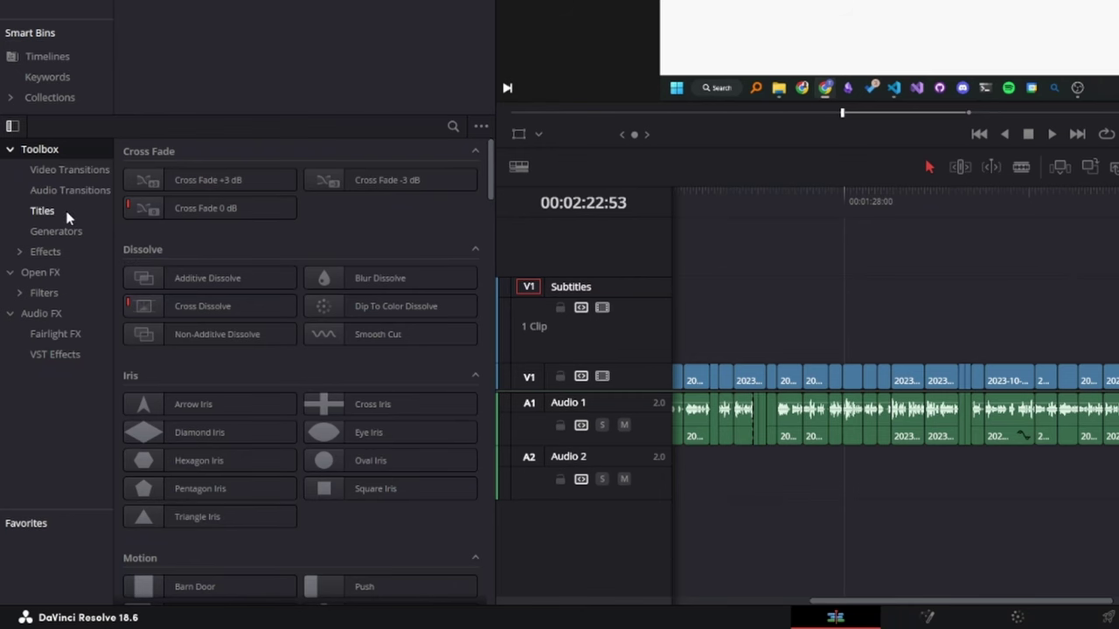
Add a Text+ title to the subtitles track with red outline, black shadow, and a lower position
click(67, 212)
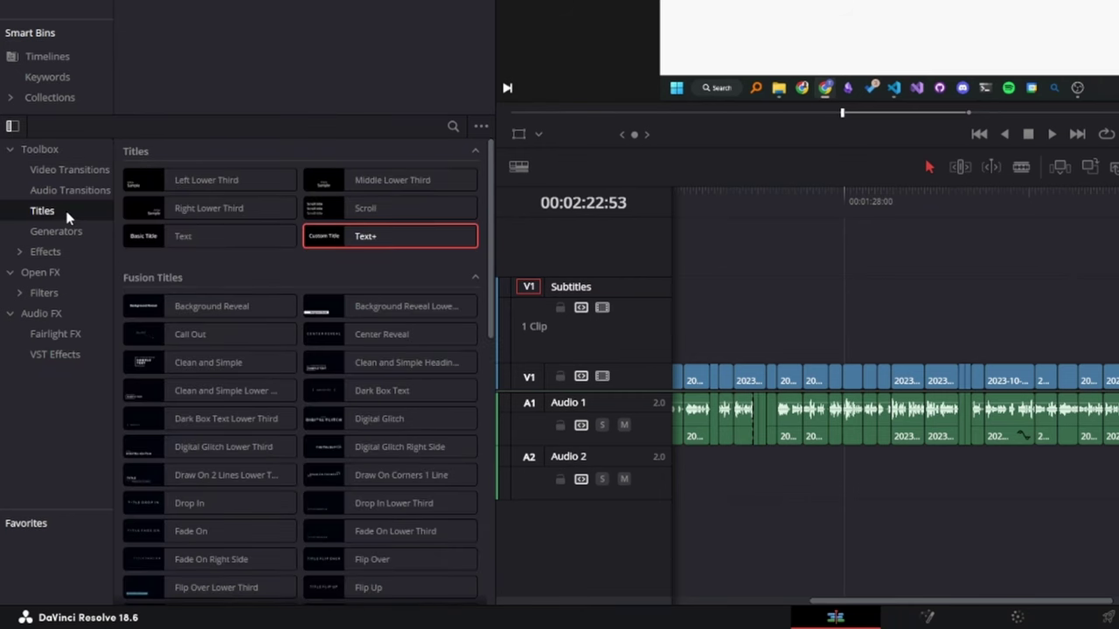
drag(414, 234, 543, 308)
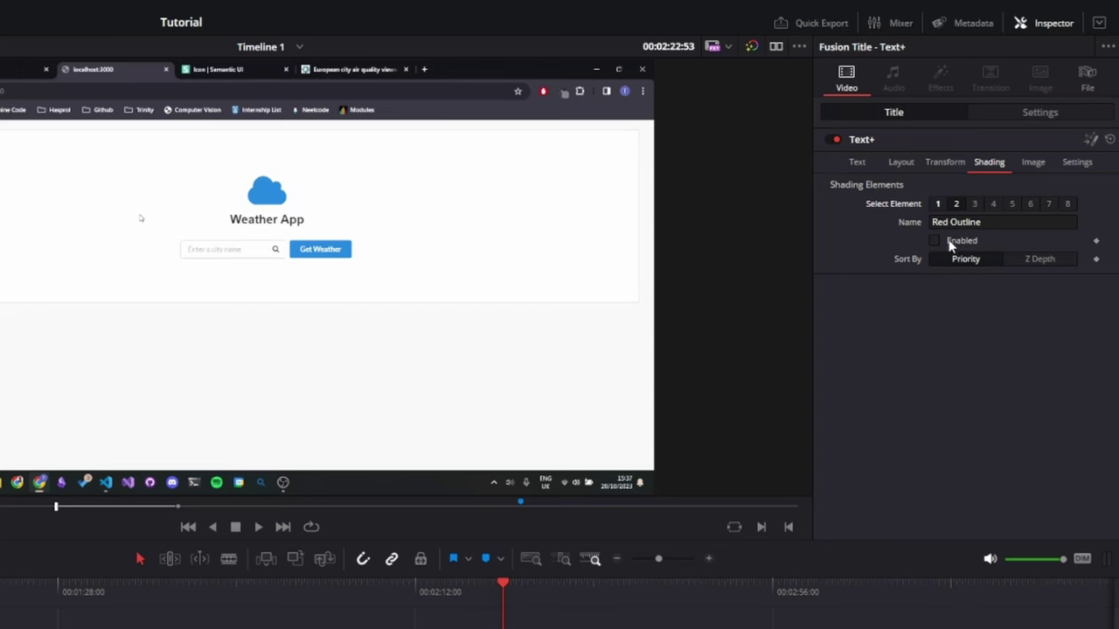
click(935, 240)
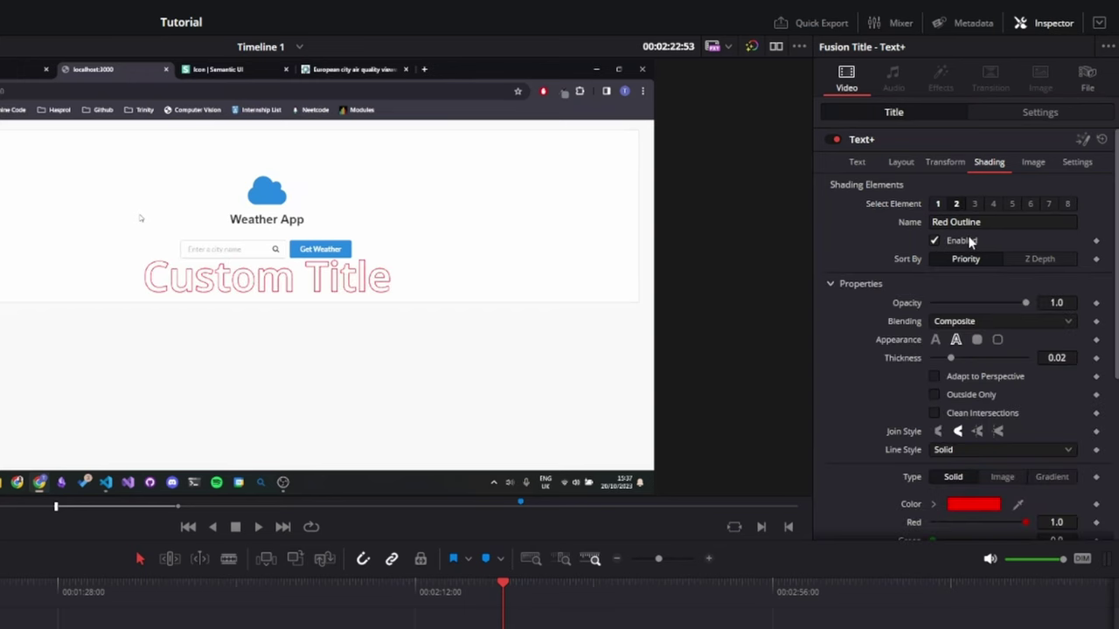
click(974, 205)
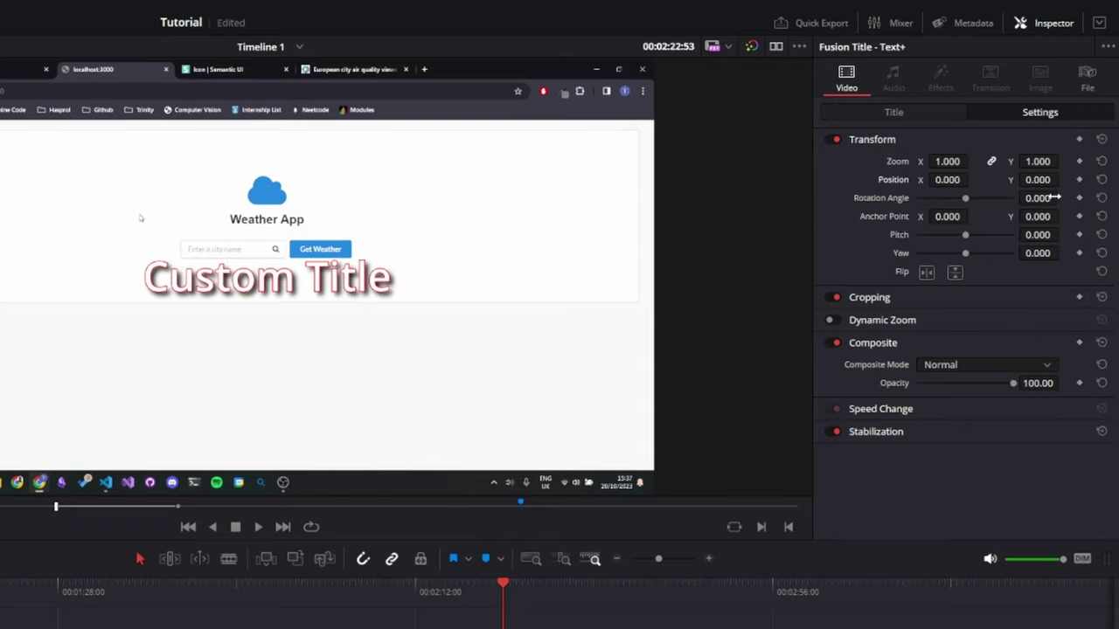
drag(1037, 179, 972, 179)
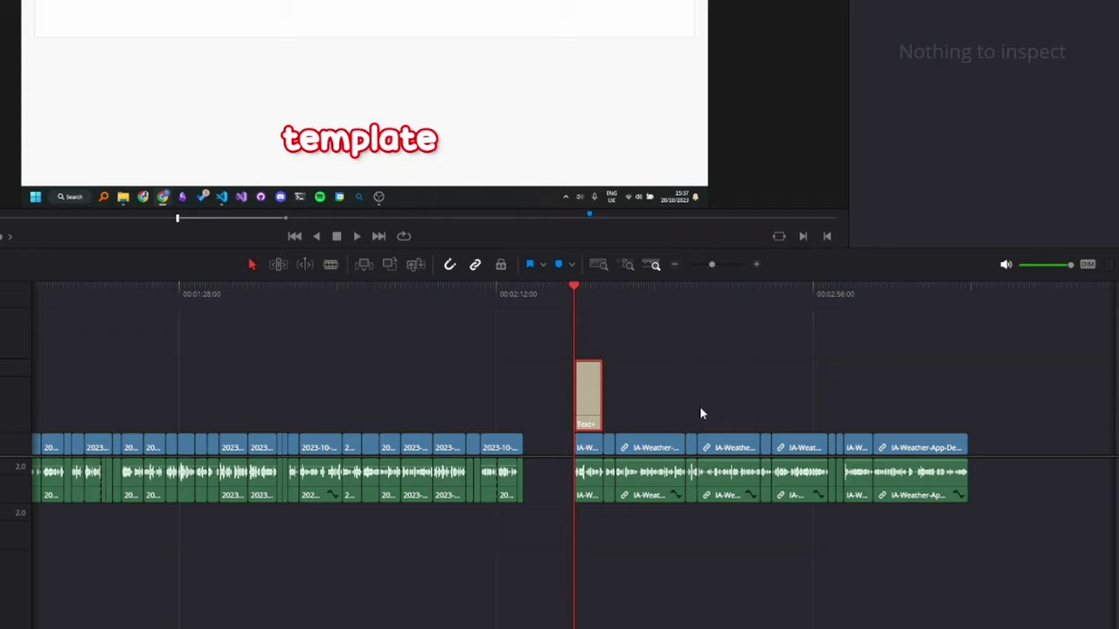
Save the styled Text+ title into the Media Pool and delete it from the timeline
click(591, 401)
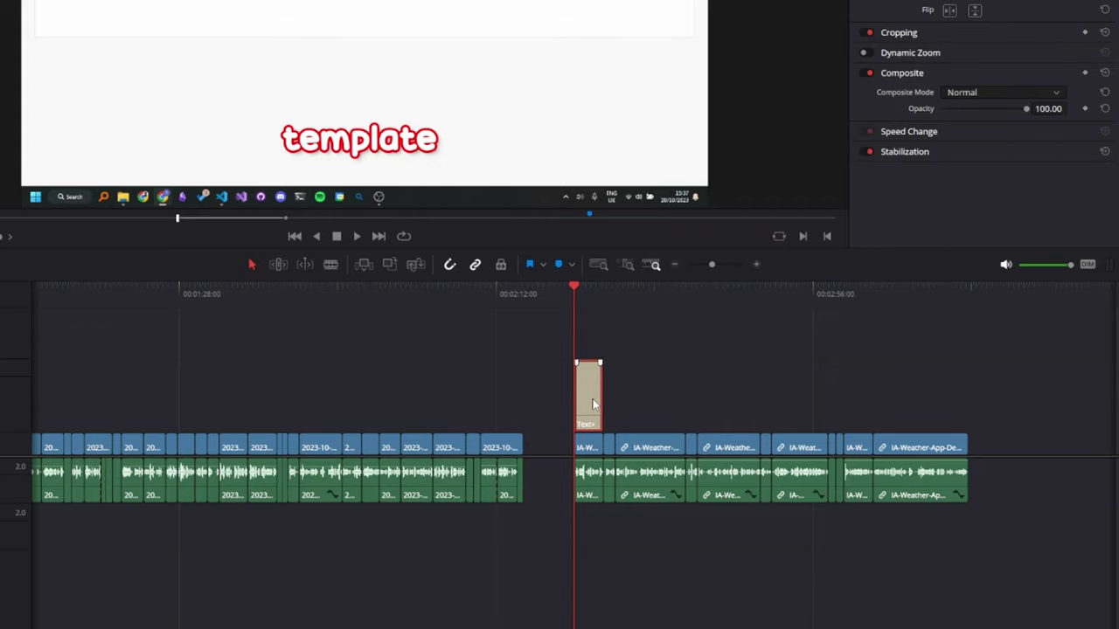
drag(262, 505, 316, 329)
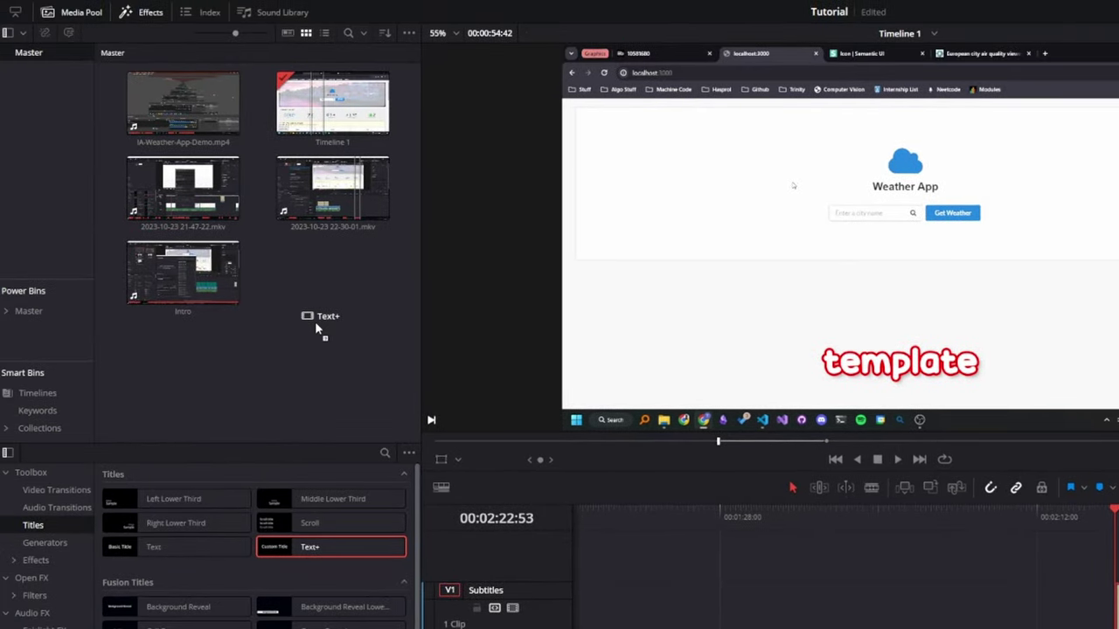
key(Delete)
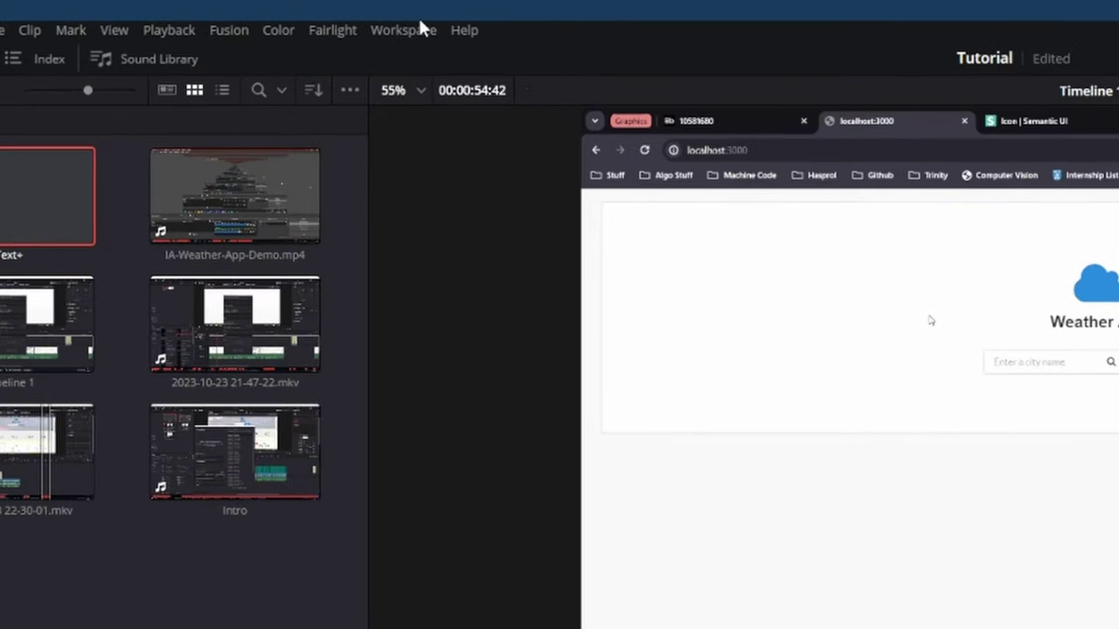
Launch the auto-subs script from Workspace > Scripts and move its window off the Media Pool
click(419, 29)
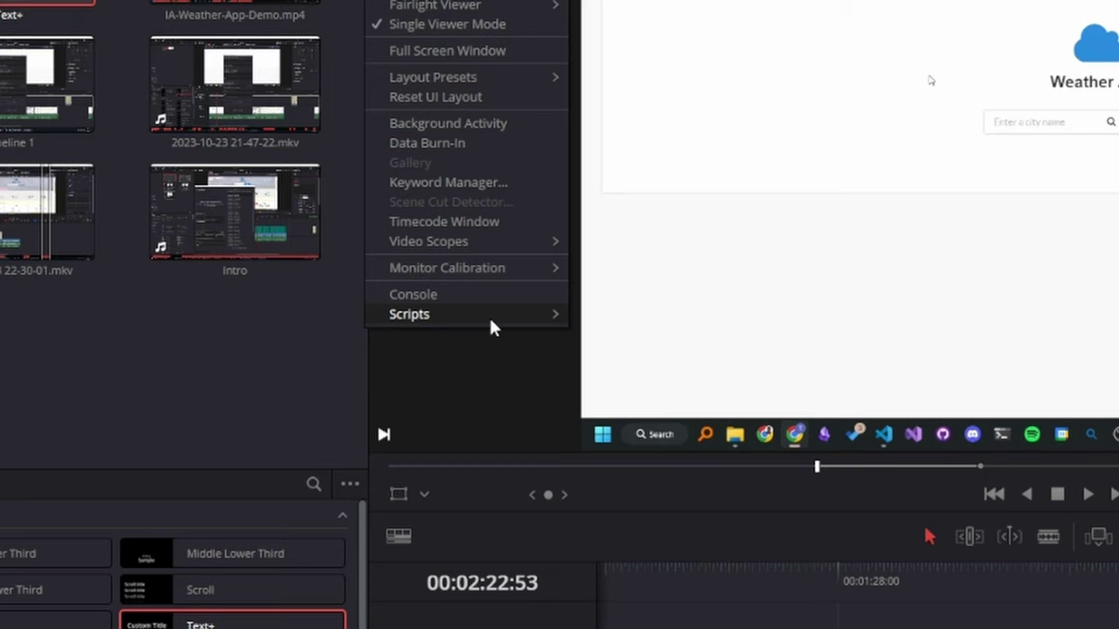
mouse_move(489, 554)
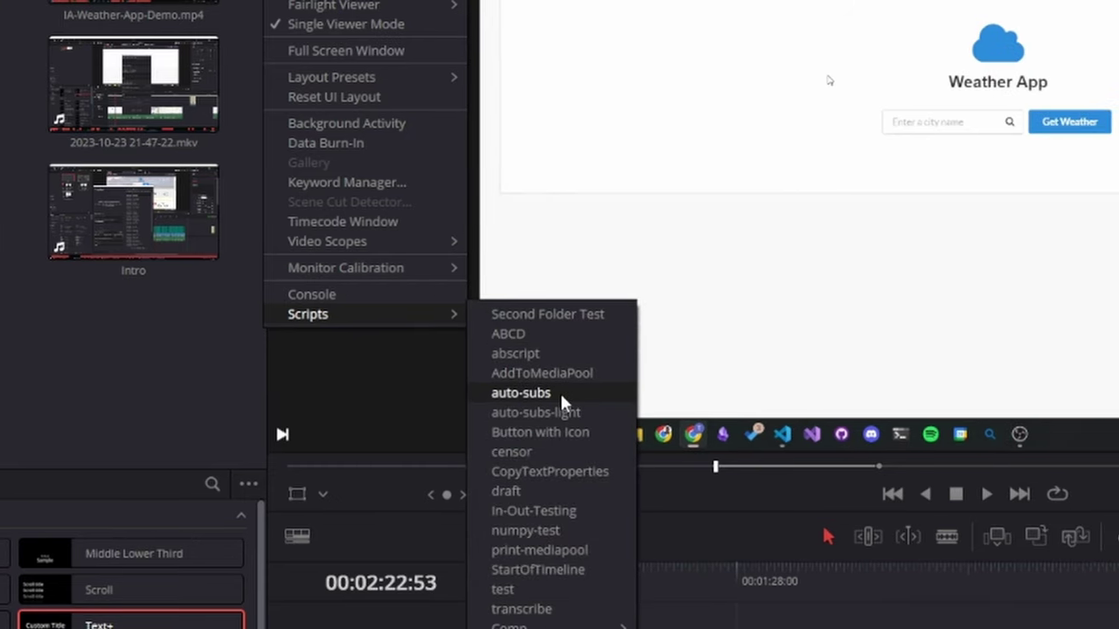
click(561, 393)
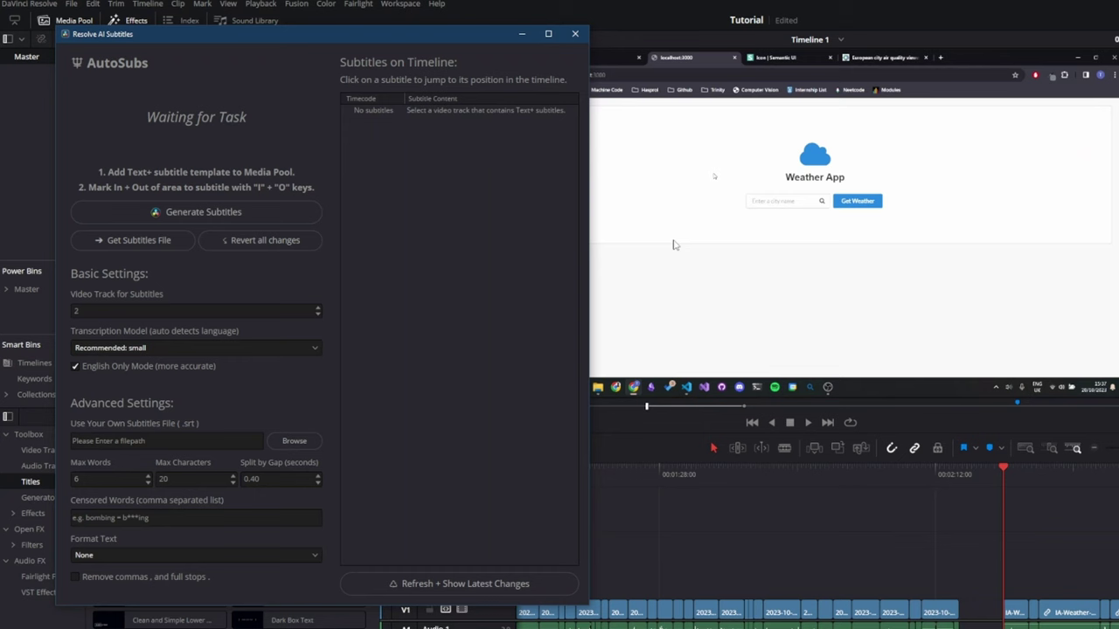
drag(350, 38, 789, 149)
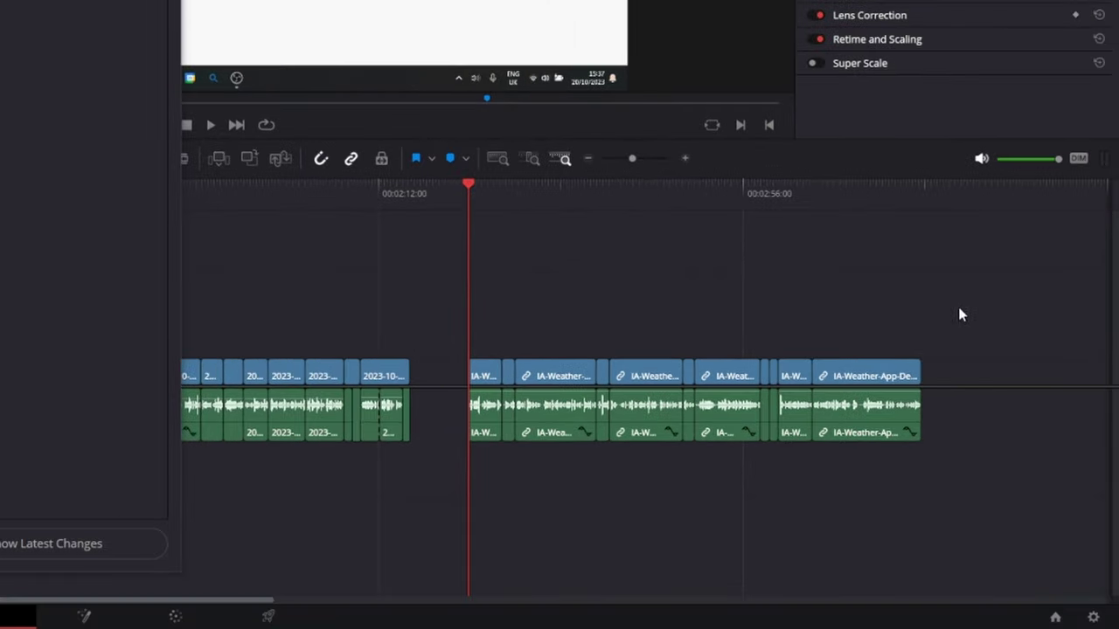
Set an In point at the playhead and move the playhead to the end of the demo clips
click(1118, 531)
drag(722, 397, 432, 461)
click(470, 205)
key(i)
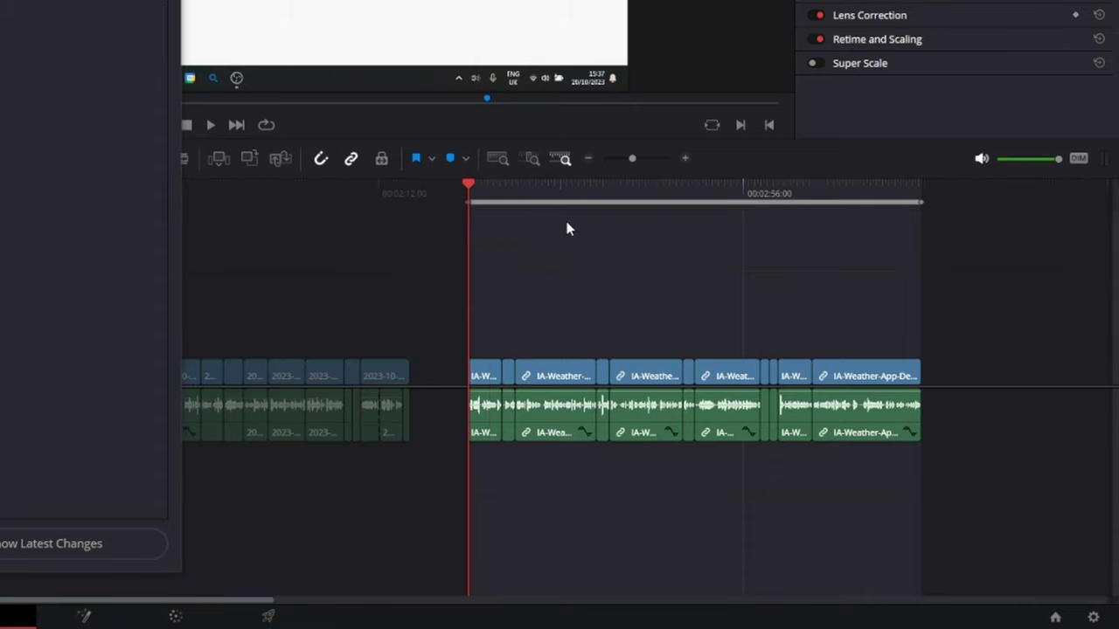
click(920, 191)
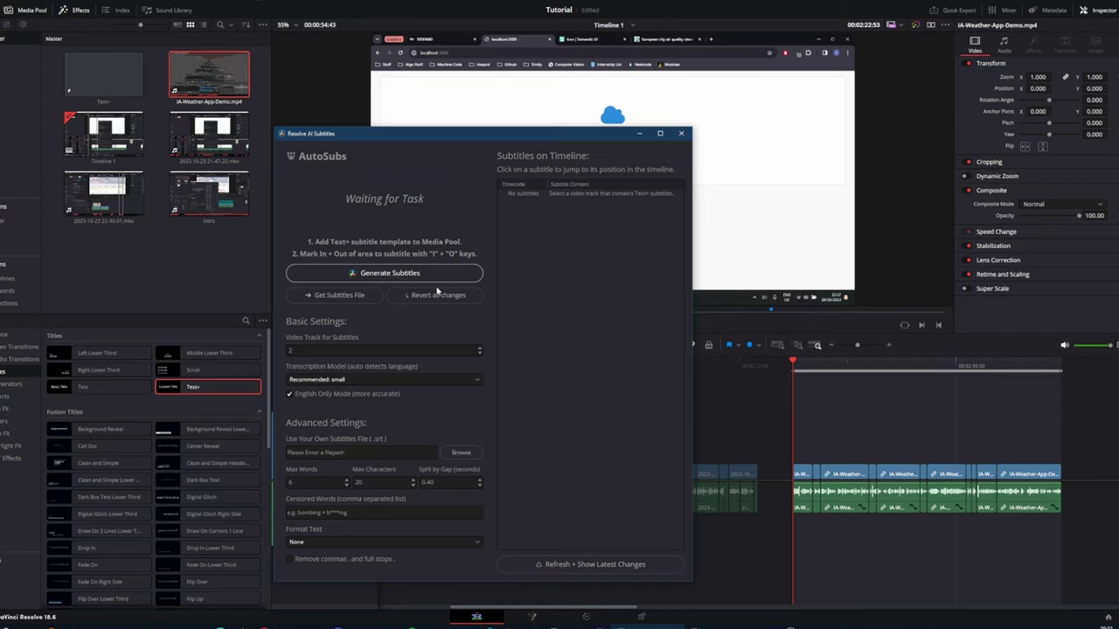
Start generating subtitles for the marked range and move the AutoSubs and ffmpeg windows aside
click(433, 234)
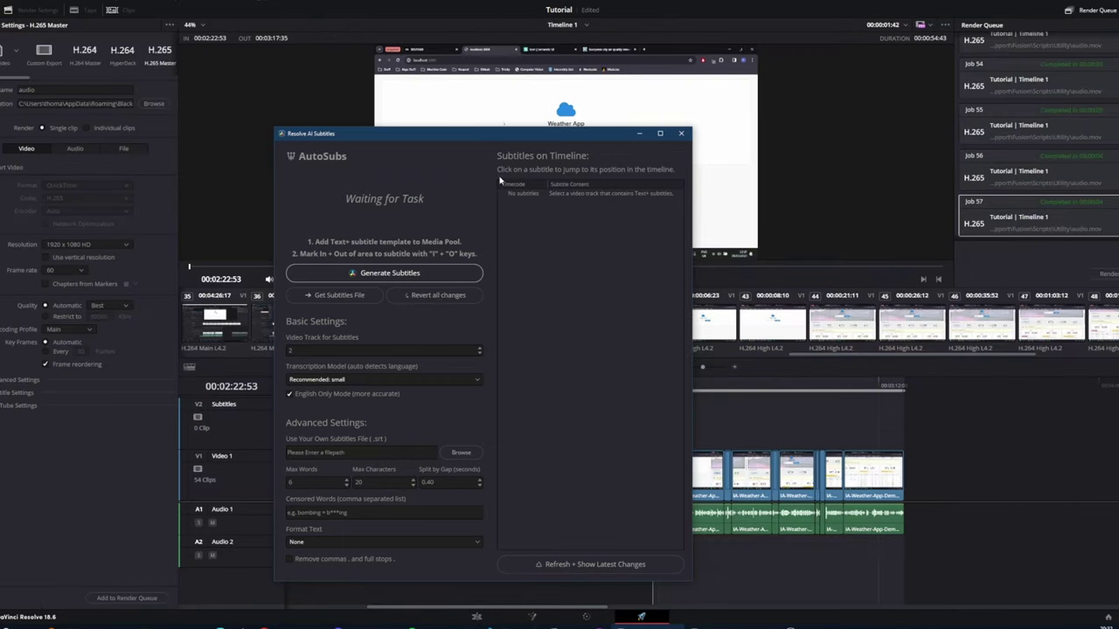
drag(502, 136, 346, 128)
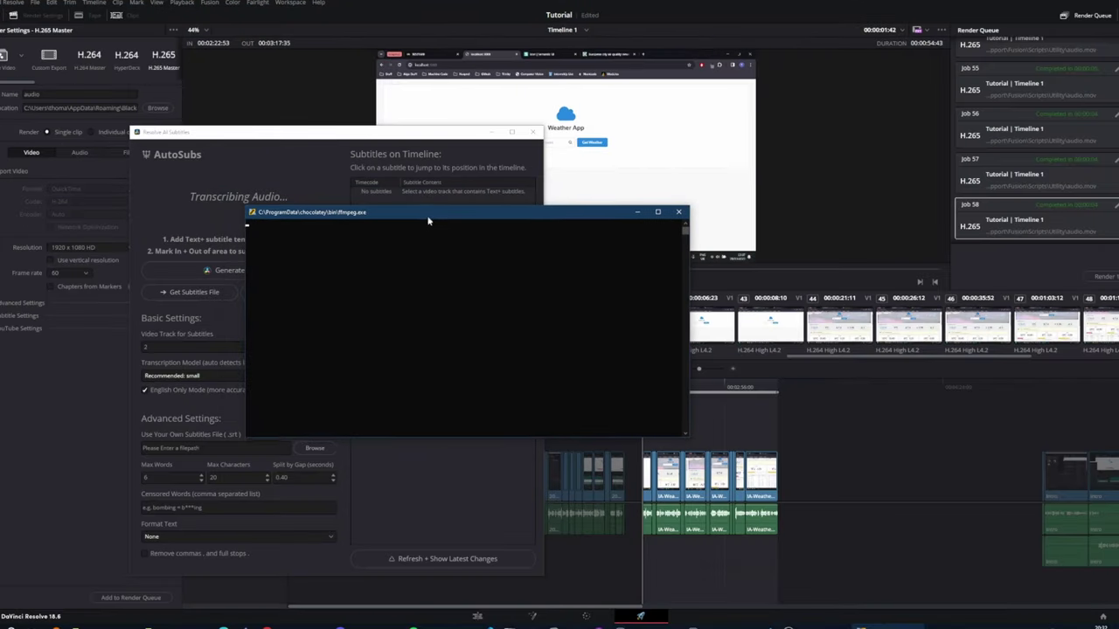
drag(428, 221, 533, 215)
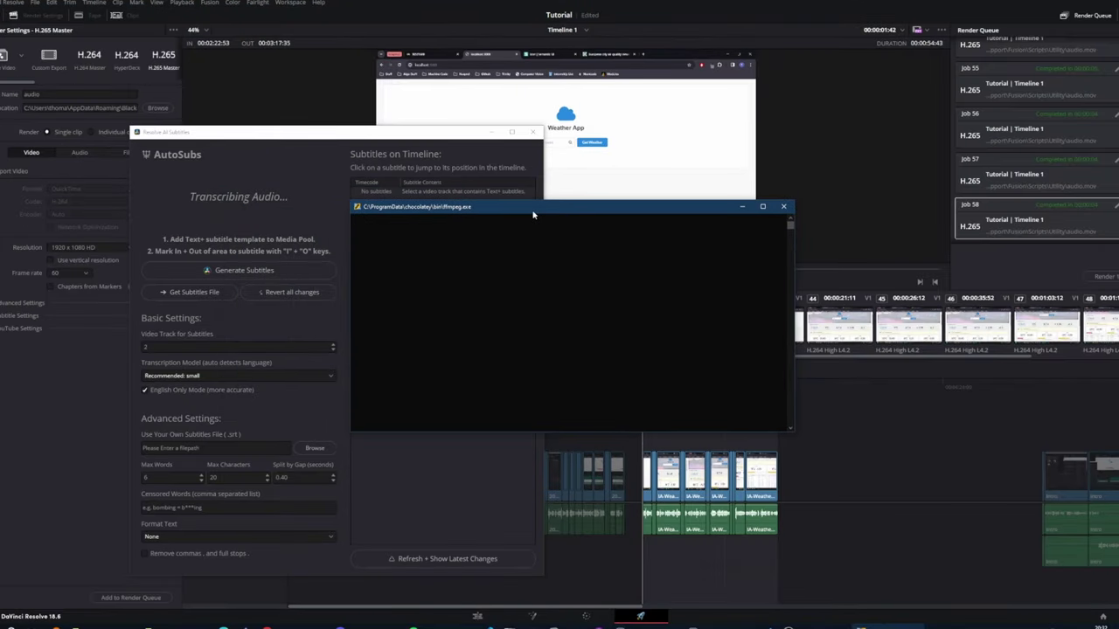
Close the ffmpeg window and open the Resolve console to follow the 47% transcription progress
click(290, 2)
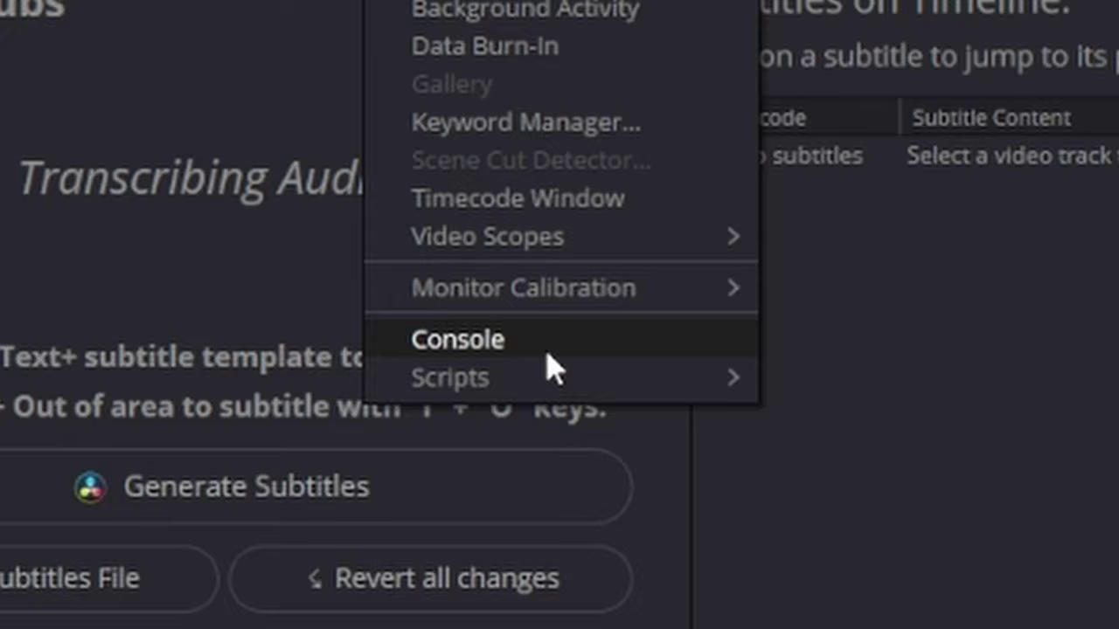
click(524, 354)
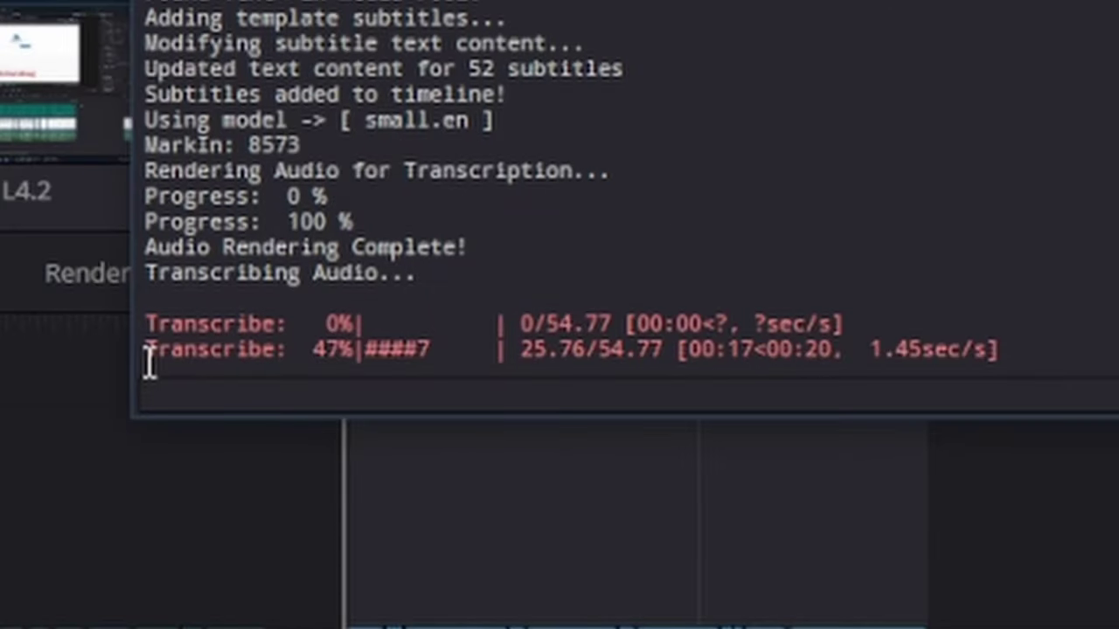
drag(285, 476, 579, 472)
drag(791, 350, 1029, 362)
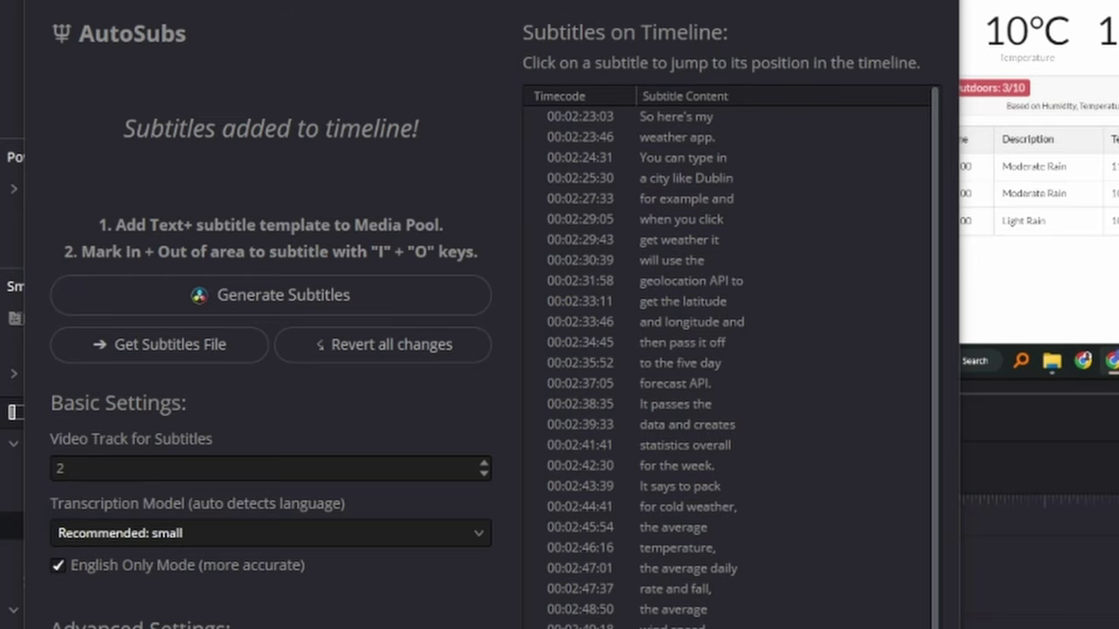
Play the timeline and jump through subtitles like "So here's my" and "For each day it has"
key(space)
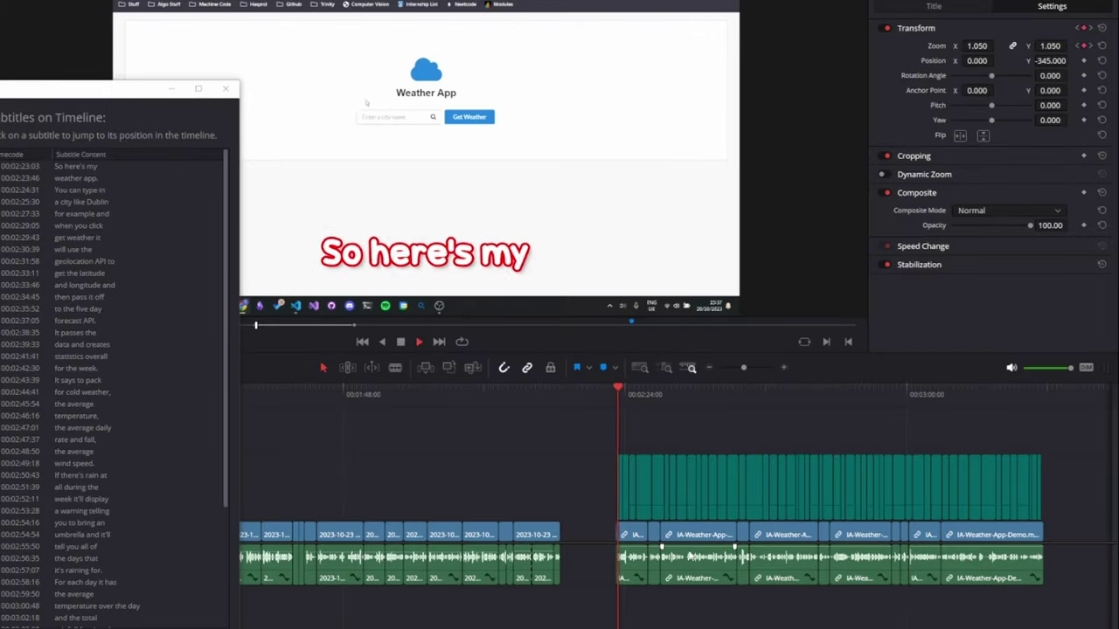
click(750, 396)
click(871, 390)
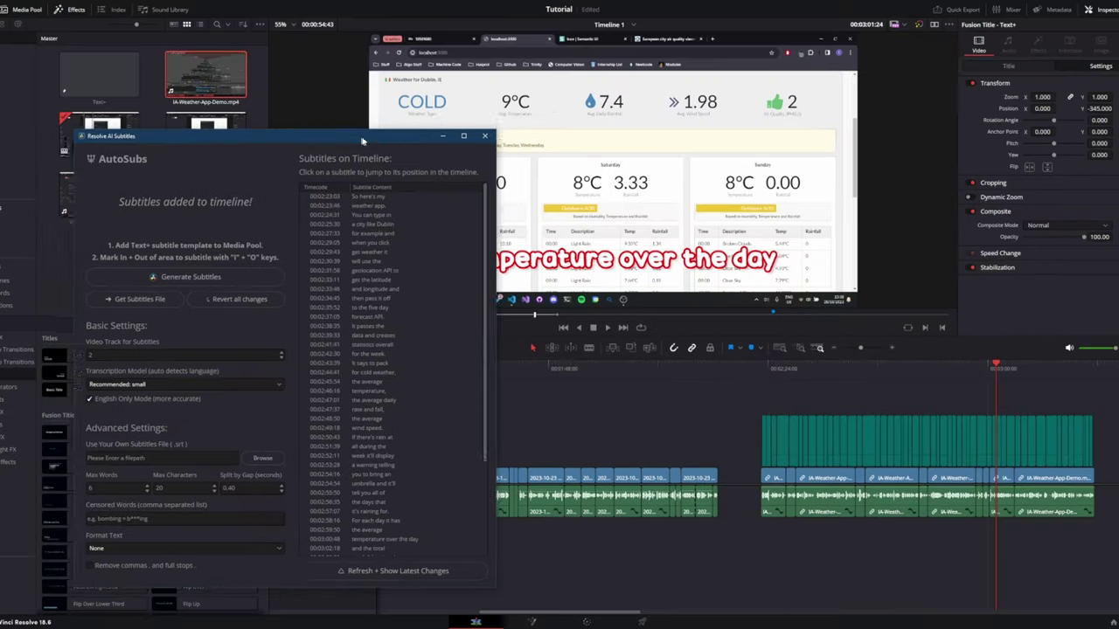
drag(363, 139, 574, 143)
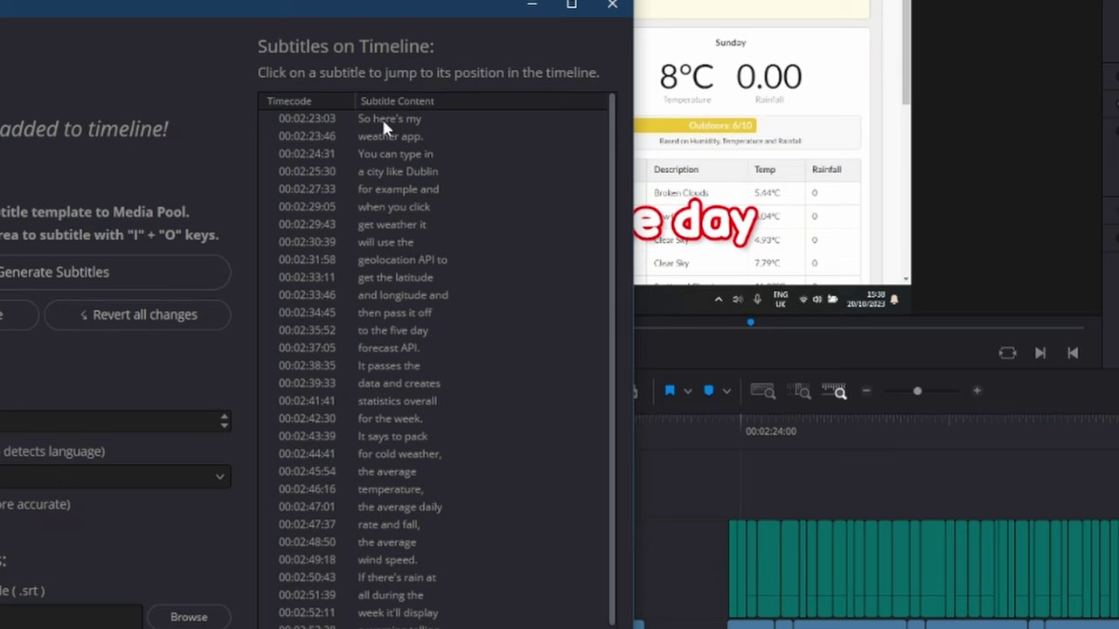
click(568, 147)
click(563, 230)
click(392, 260)
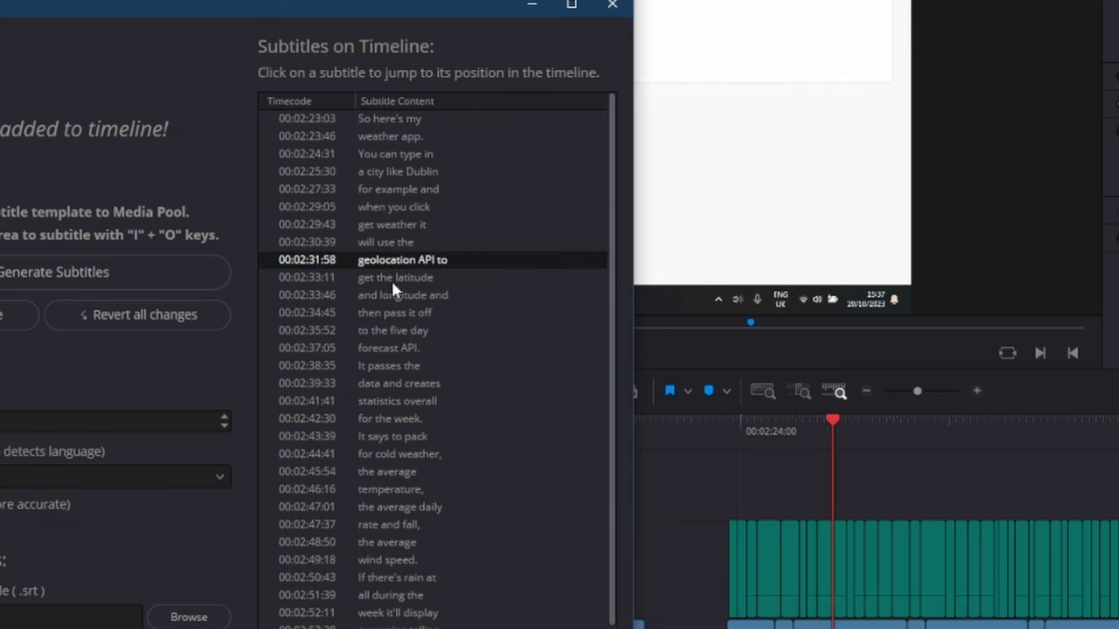
click(396, 577)
click(420, 426)
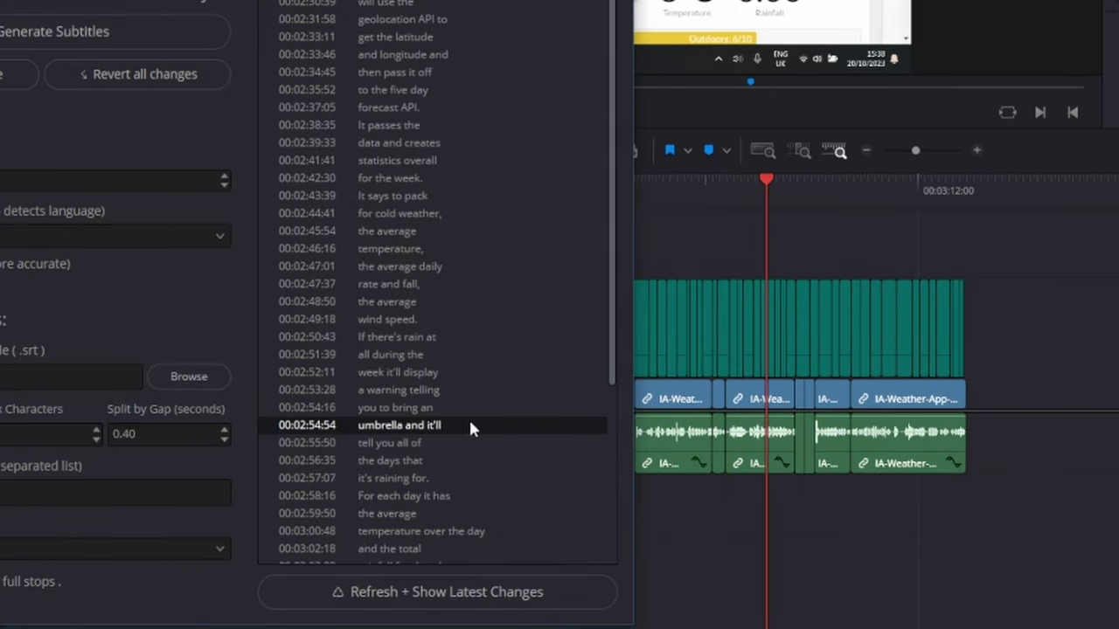
click(511, 496)
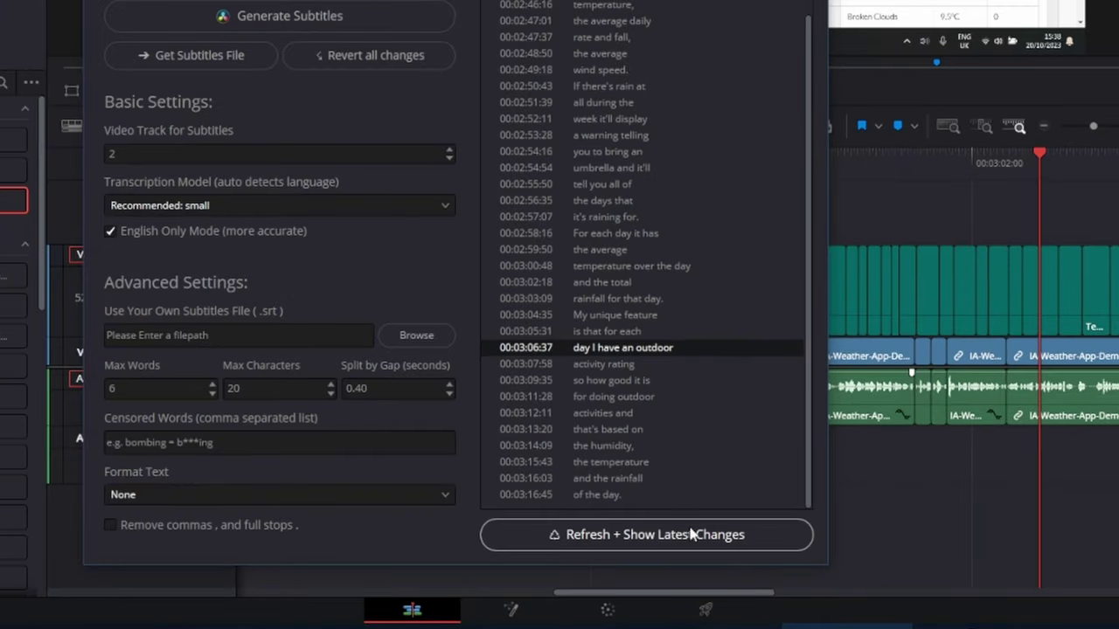
Refresh the AutoSubs subtitle list, then revert all subtitle changes on the timeline
click(635, 535)
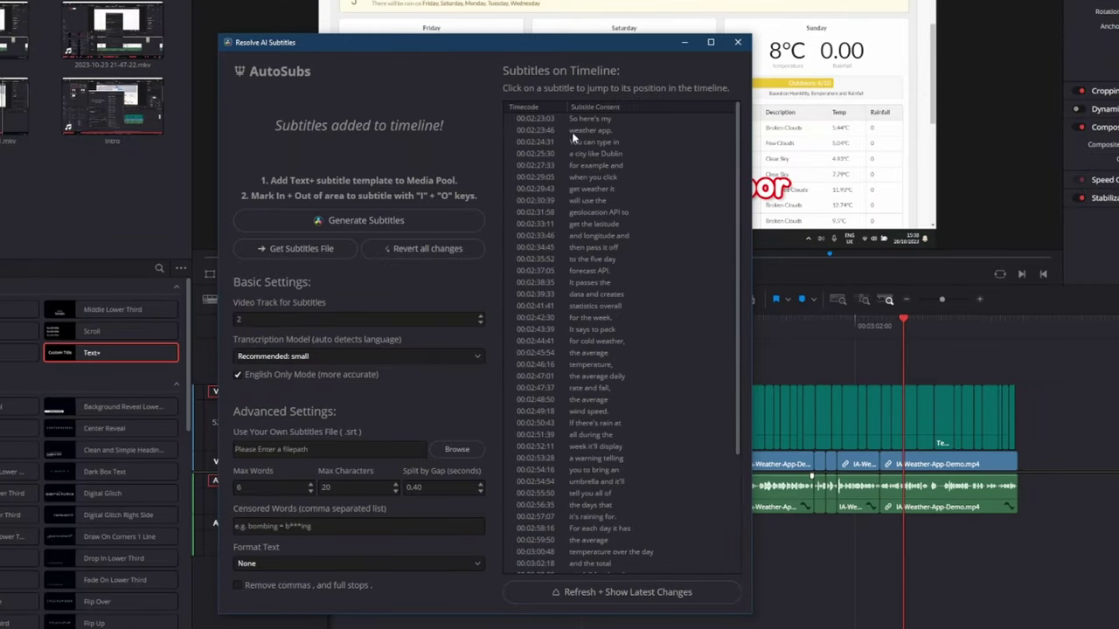
drag(585, 49, 539, 25)
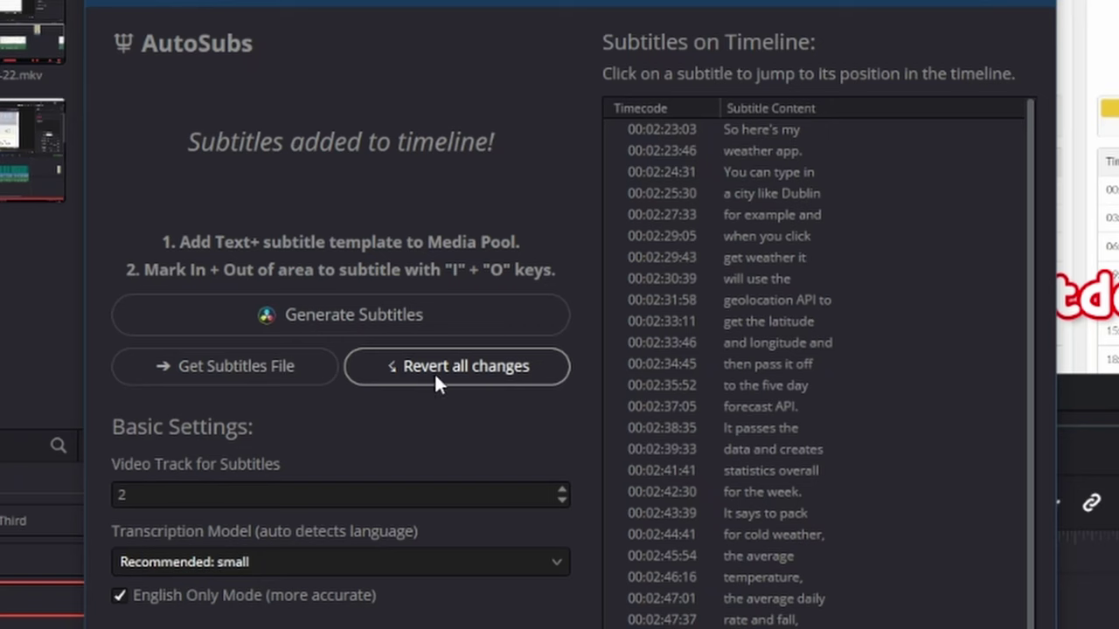
click(466, 367)
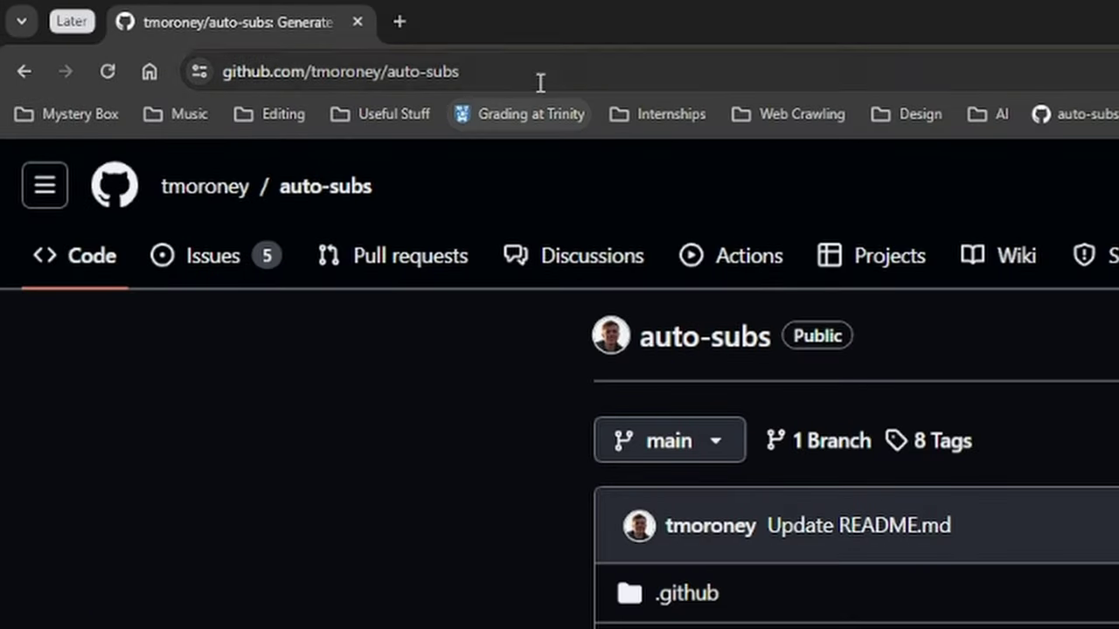
Scroll the auto-subs README to its Table of Contents and pick out the Automatic Setup entry
click(174, 26)
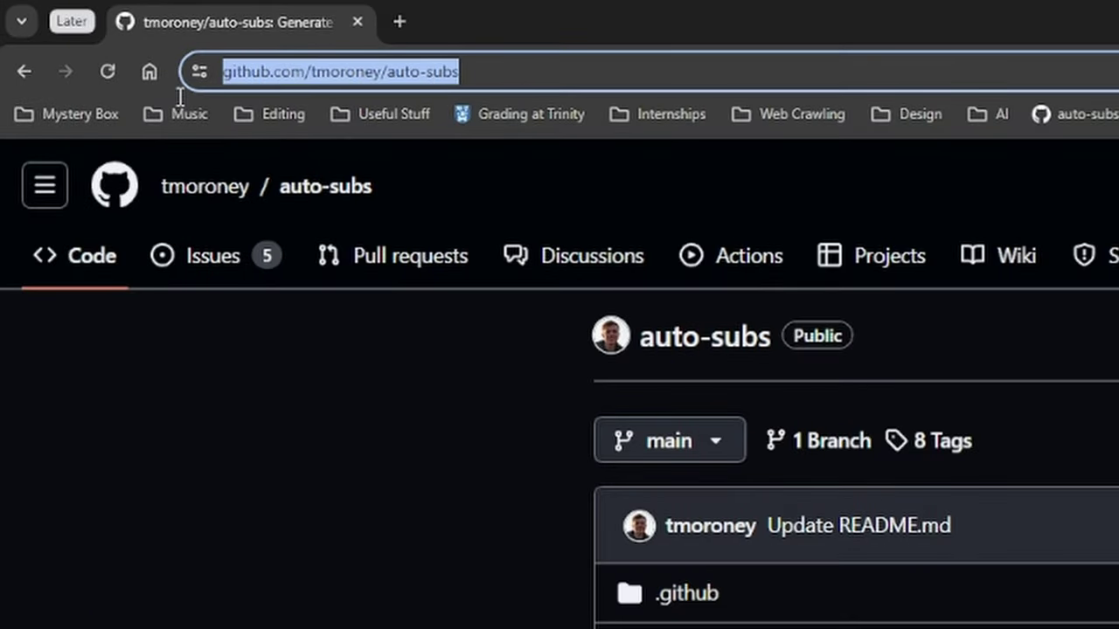
click(348, 408)
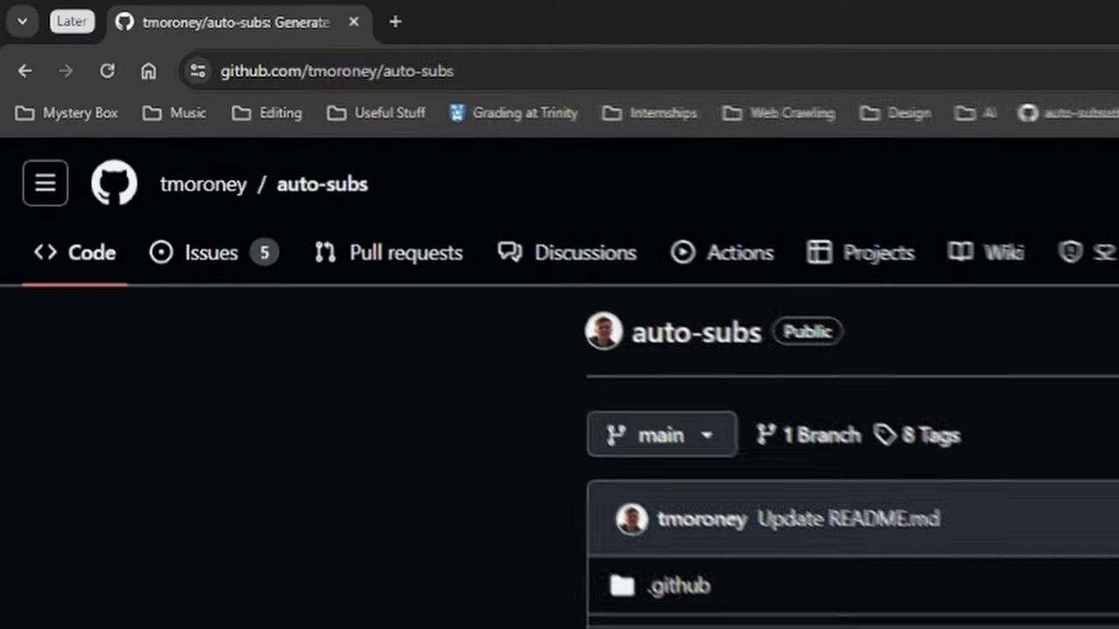
scroll(559, 350, down, 10)
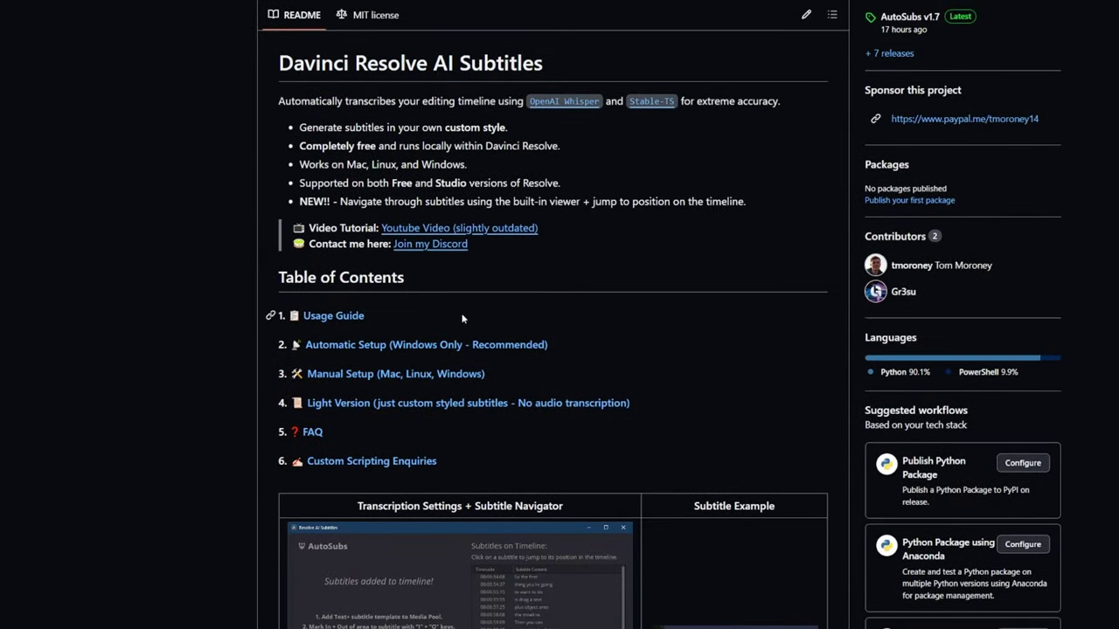
drag(365, 315, 300, 319)
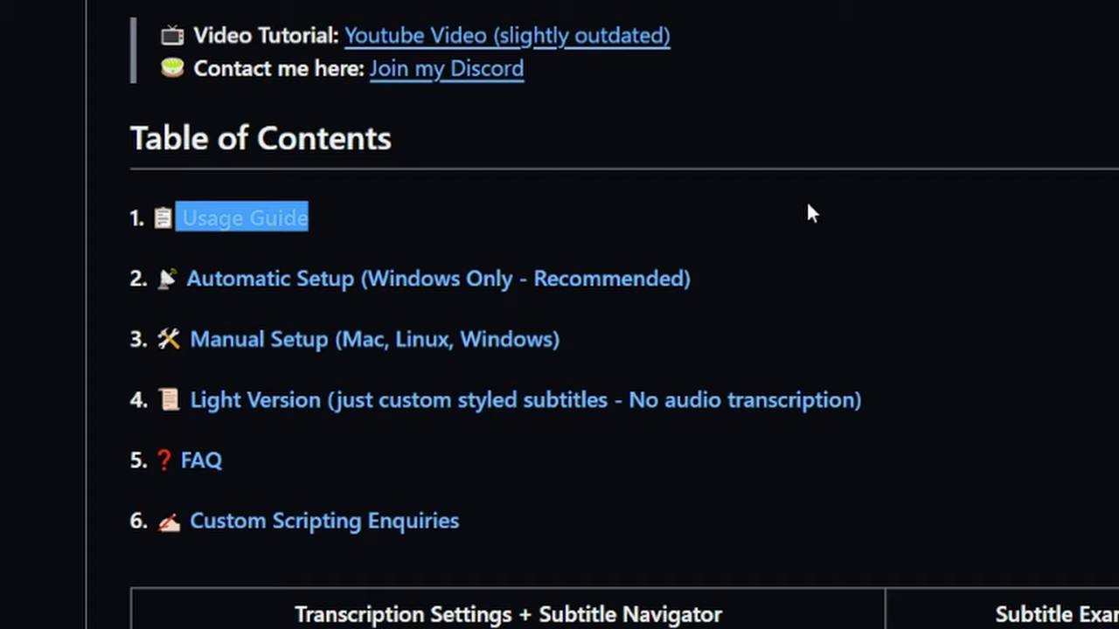
drag(692, 280, 182, 275)
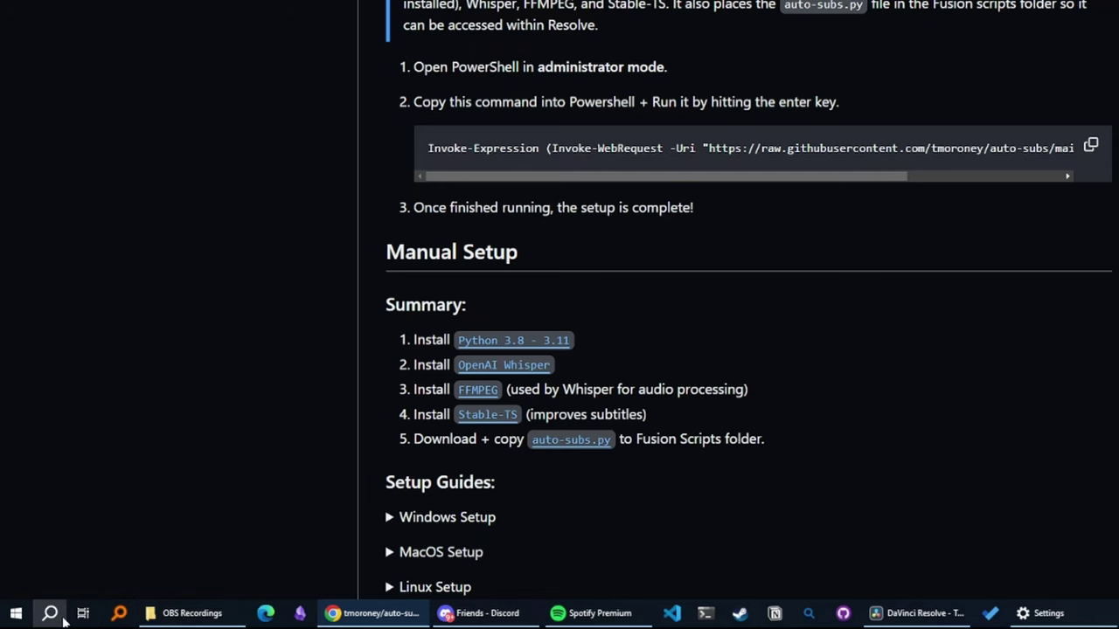
Search for 'power' and launch Windows PowerShell as administrator
click(49, 612)
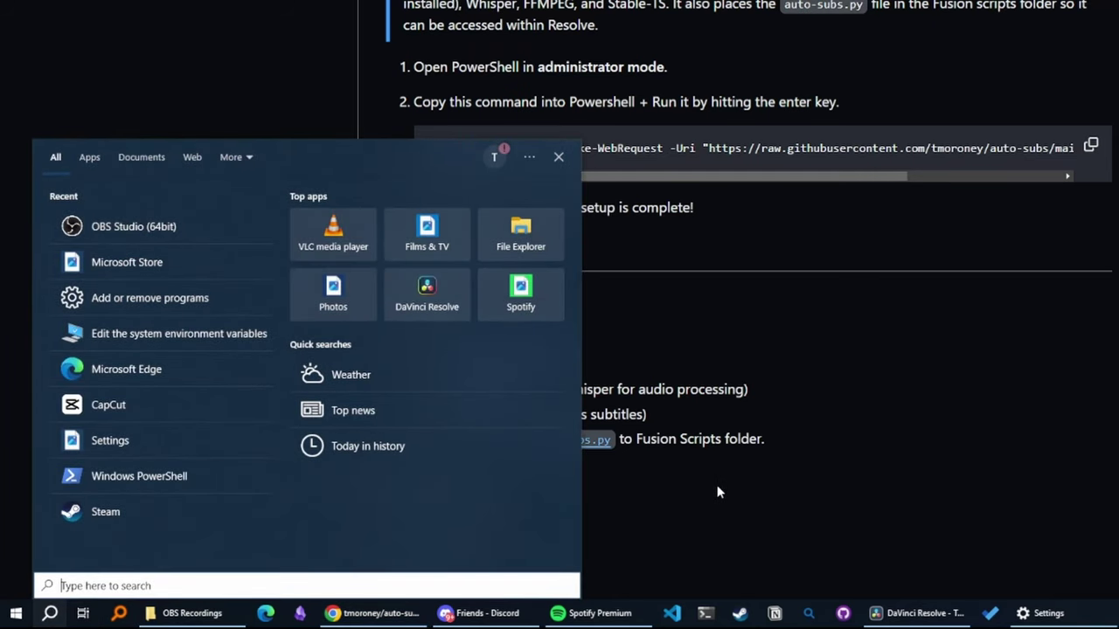
text(power)
right_click(192, 223)
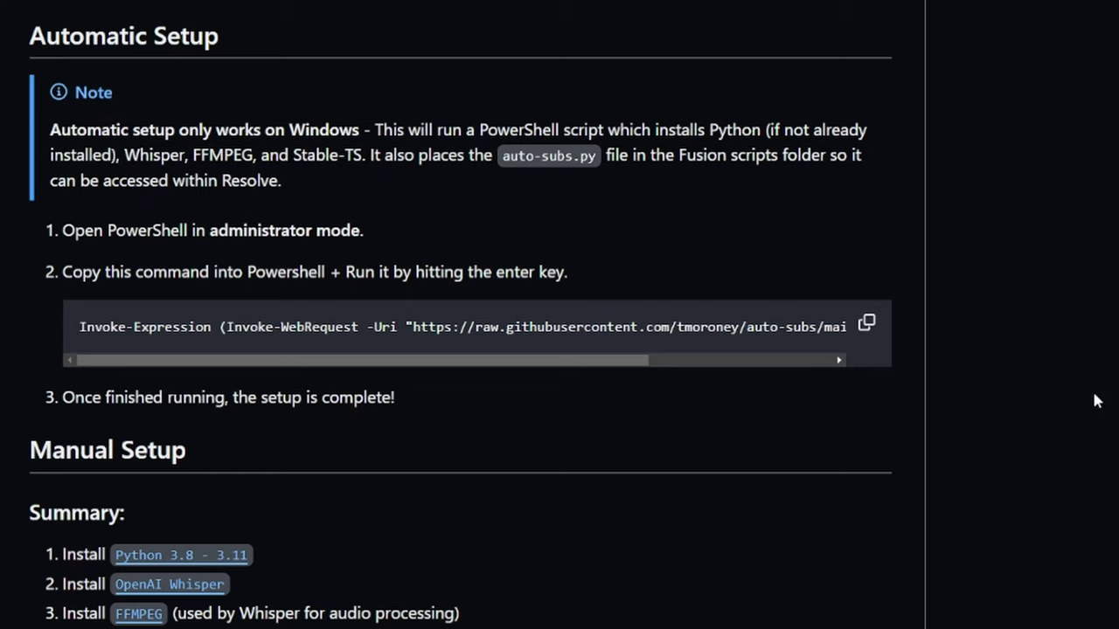
Paste and run the README's install command in PowerShell until installation completes
click(866, 322)
click(839, 135)
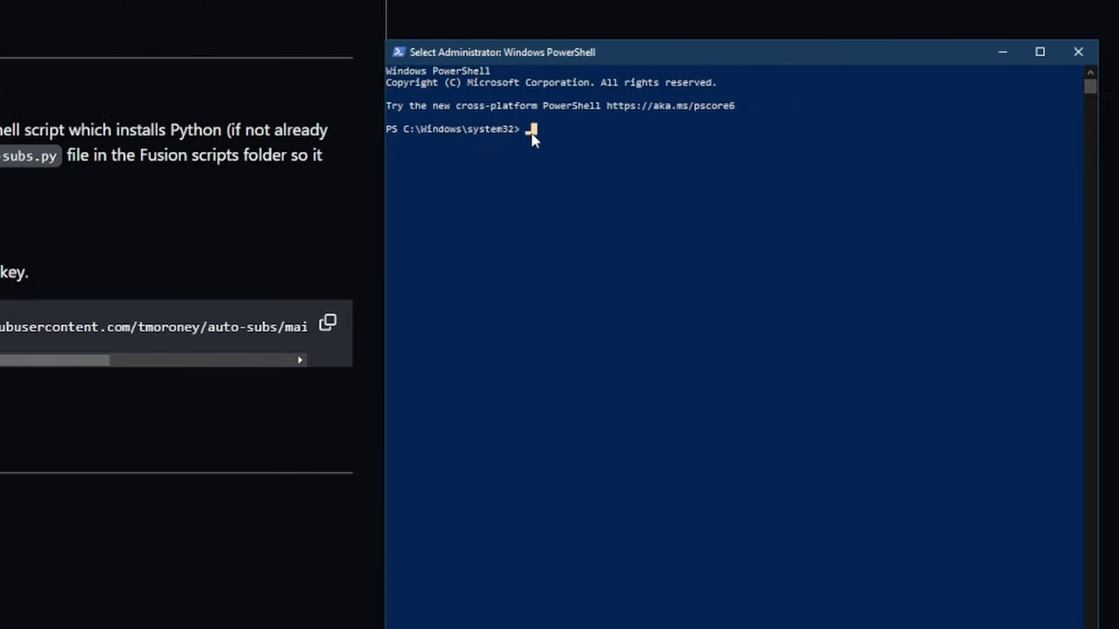
right_click(533, 135)
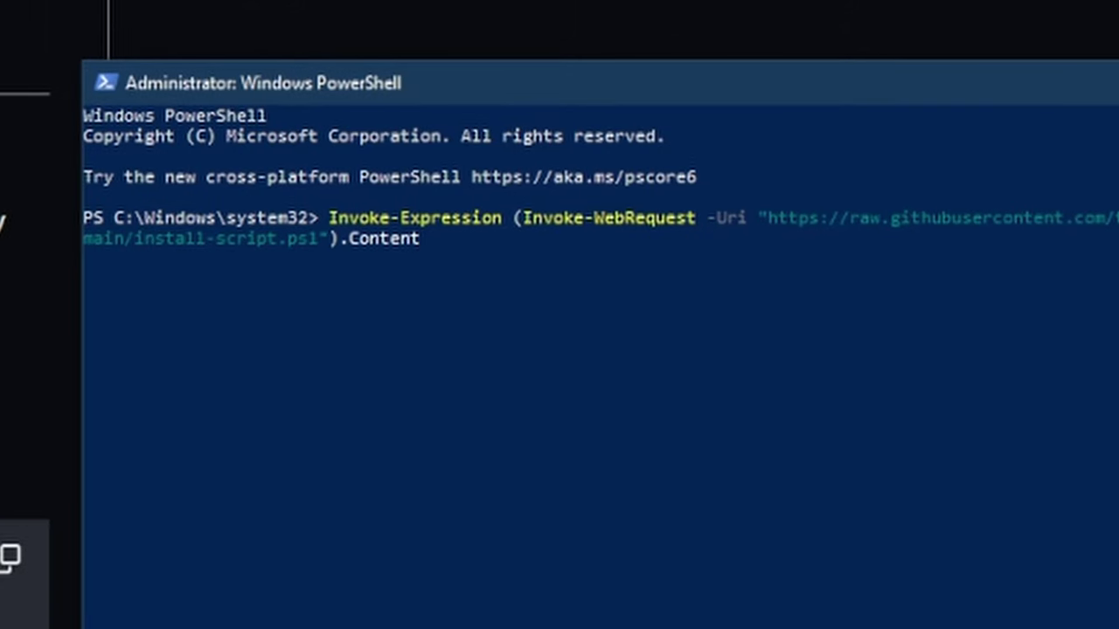
key(Return)
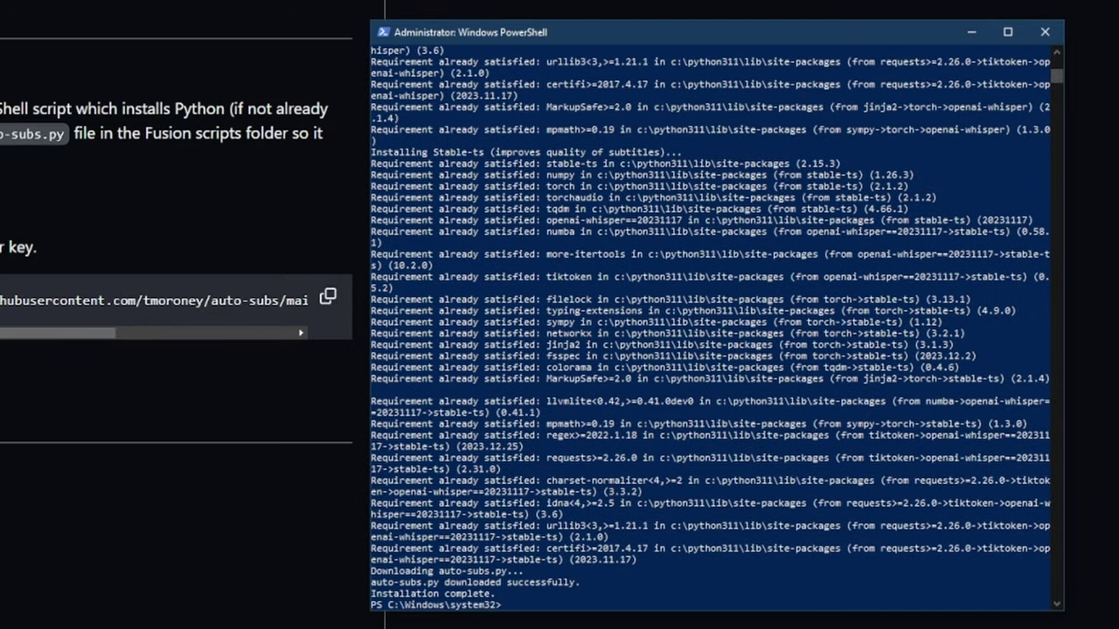
drag(494, 594, 375, 583)
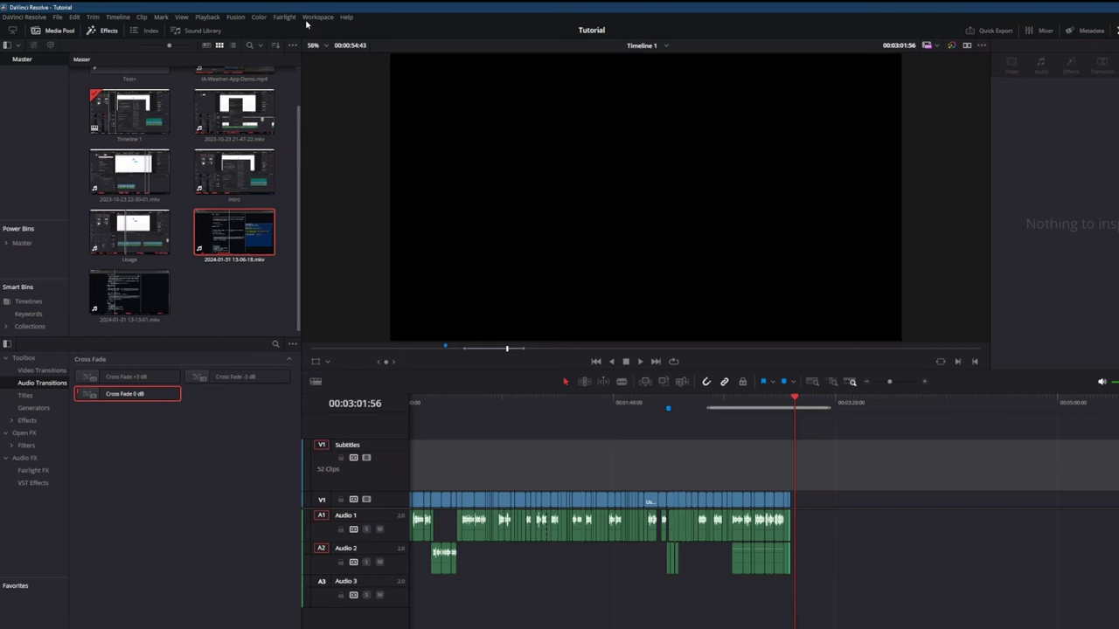
click(312, 18)
mouse_move(387, 263)
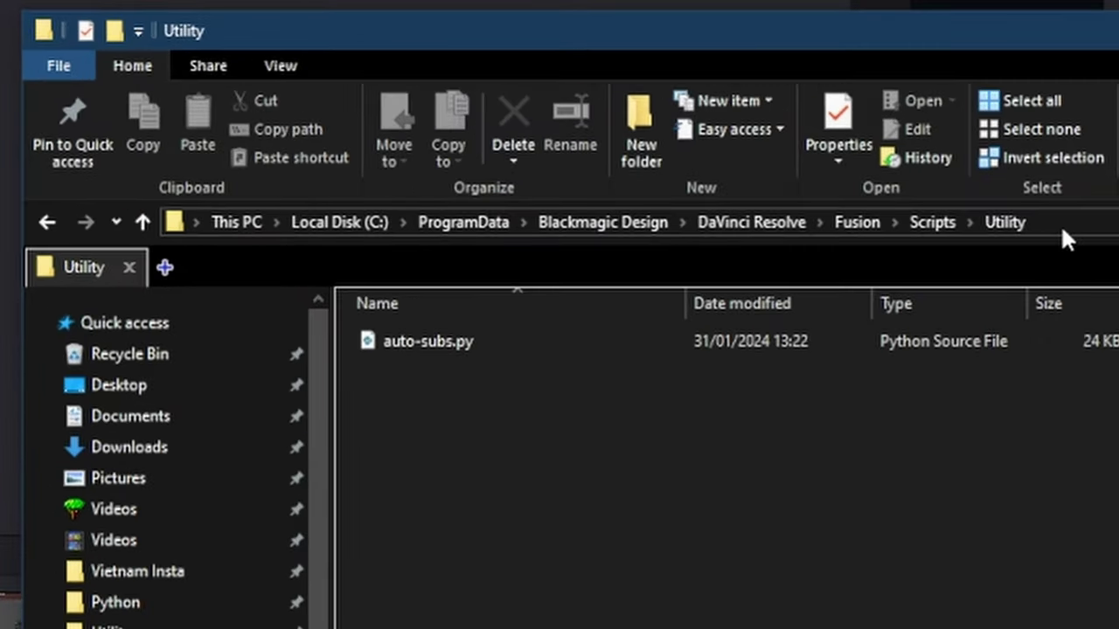
click(635, 132)
click(657, 287)
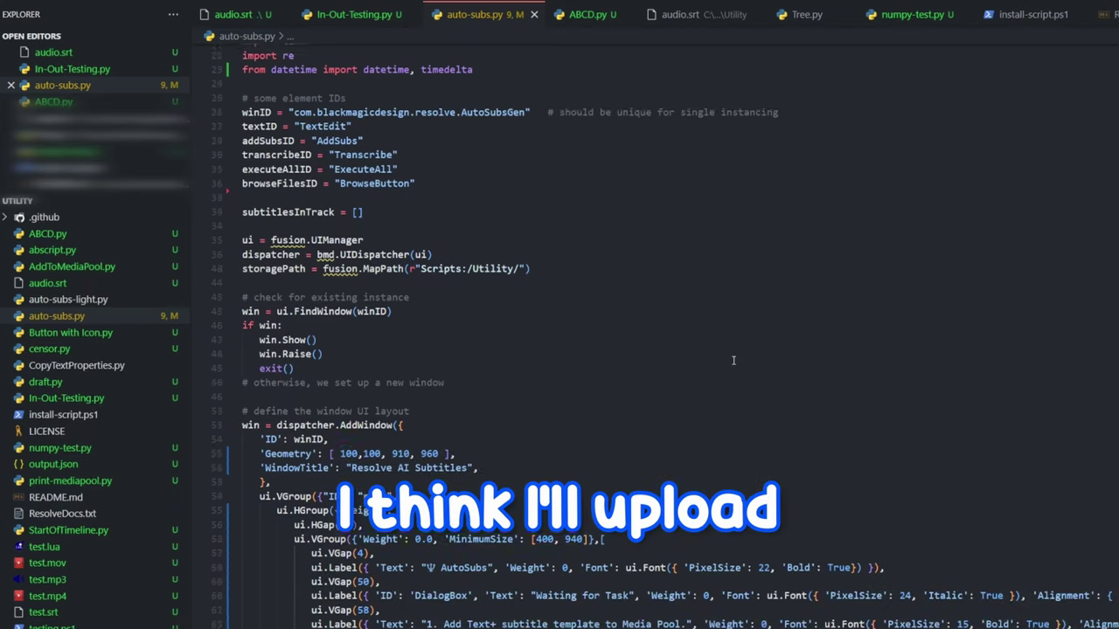
scroll(733, 357, down, 15)
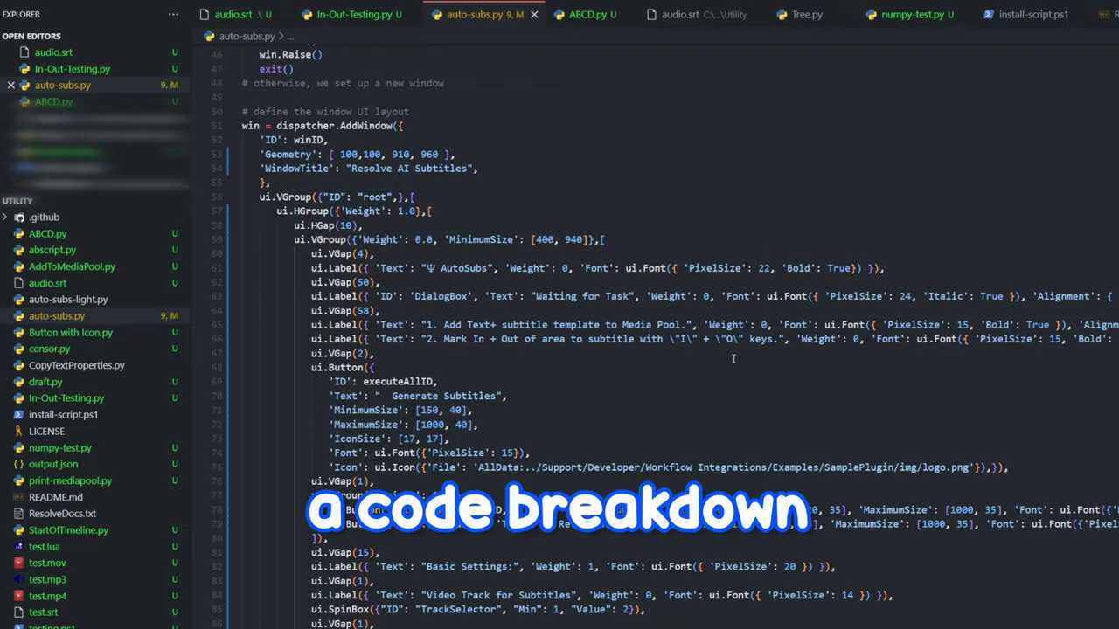
scroll(734, 357, down, 20)
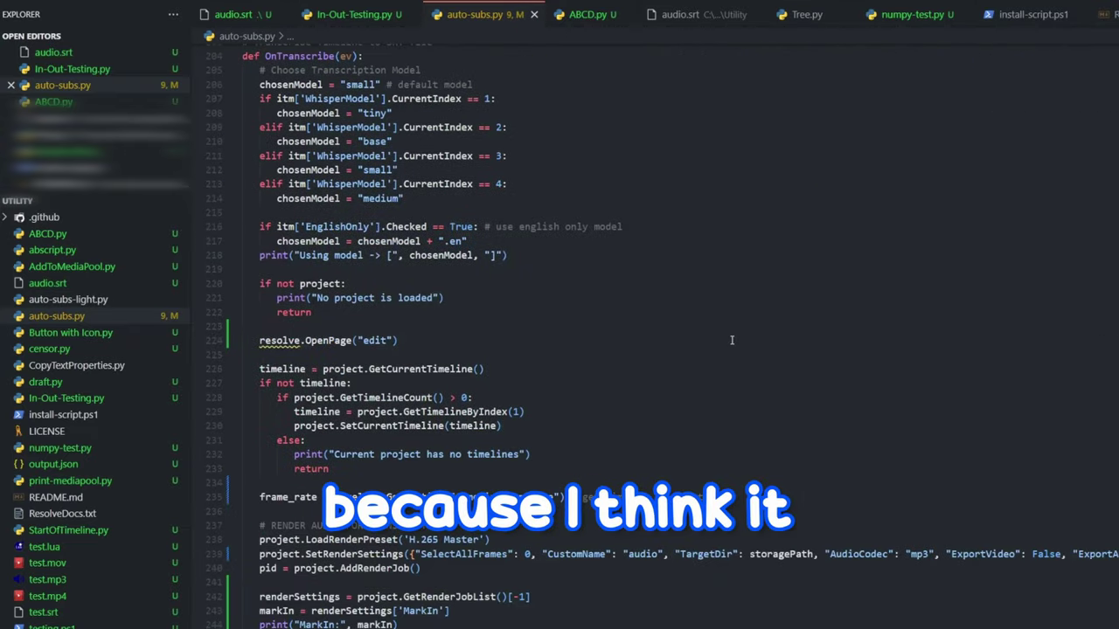
scroll(730, 340, down, 8)
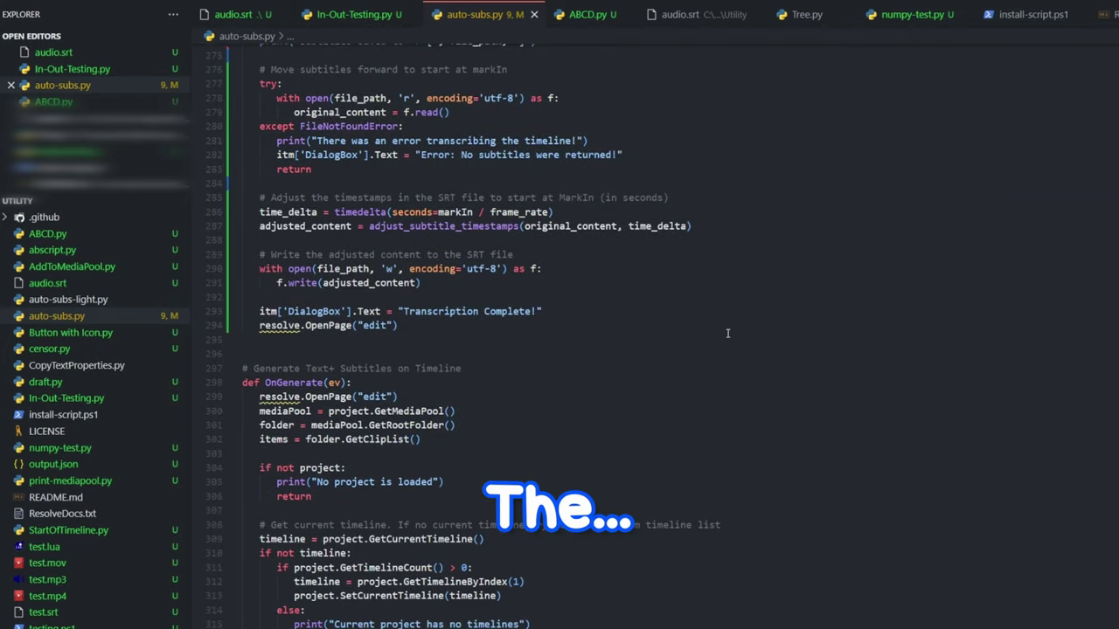
scroll(727, 333, down, 9)
scroll(722, 329, down, 18)
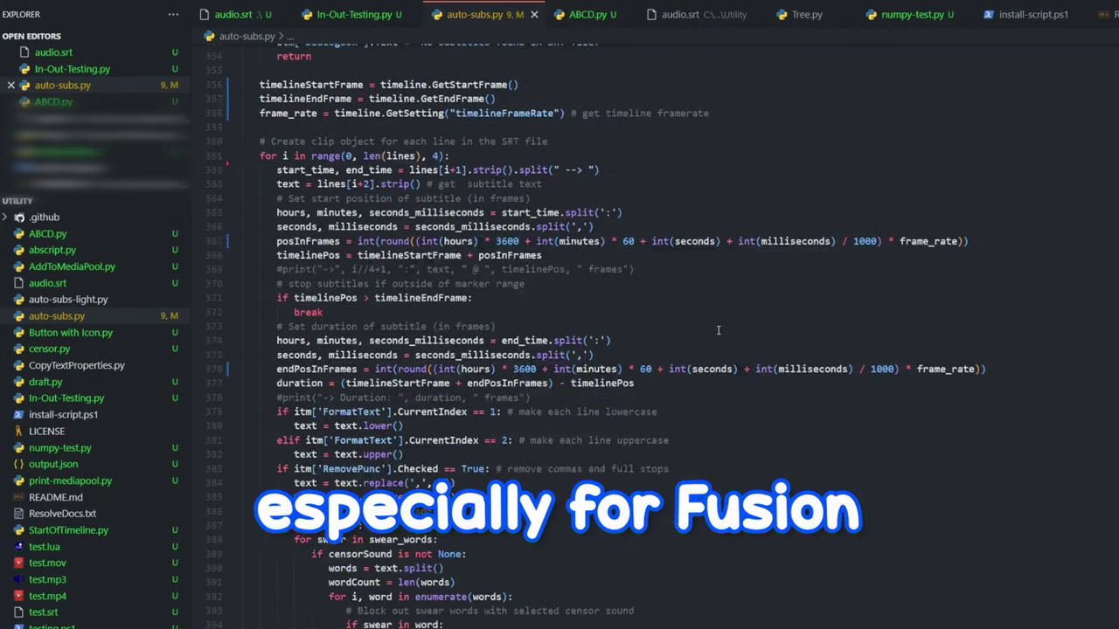
scroll(715, 323, down, 11)
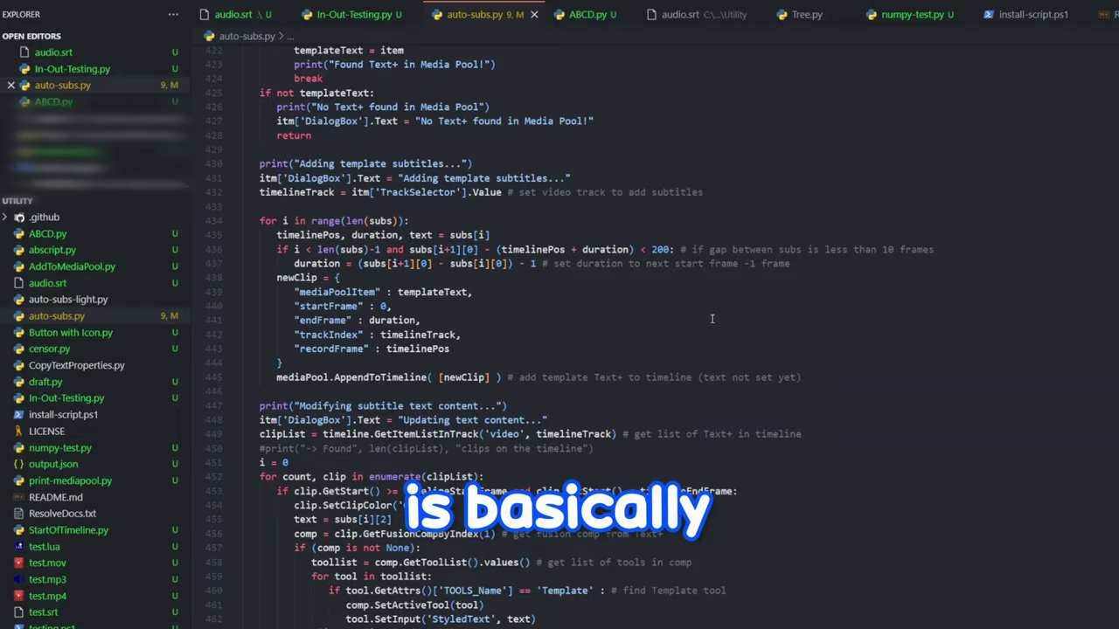